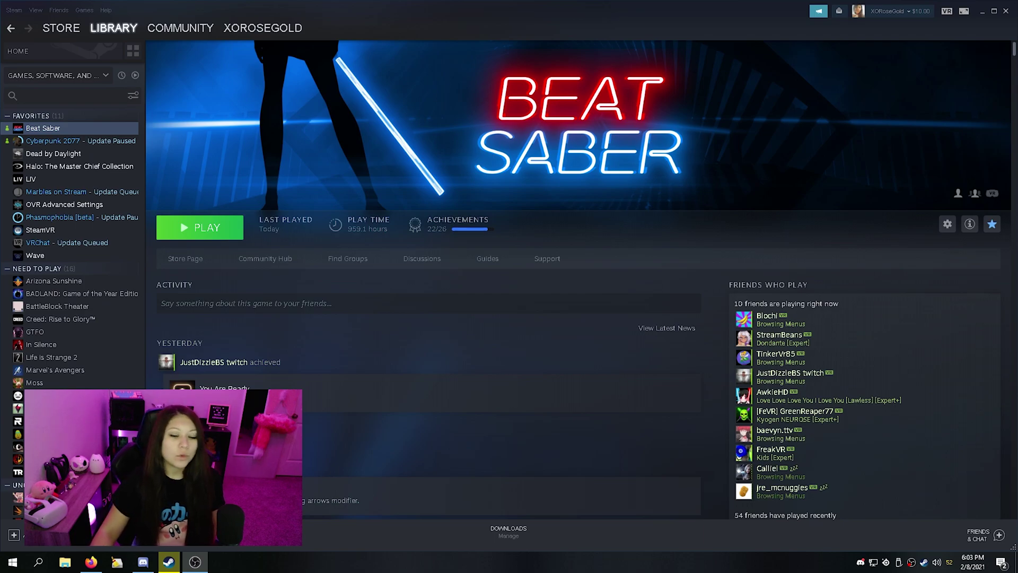
Show the Manage submenu for Beat Saber in the Steam library
right_click(60, 129)
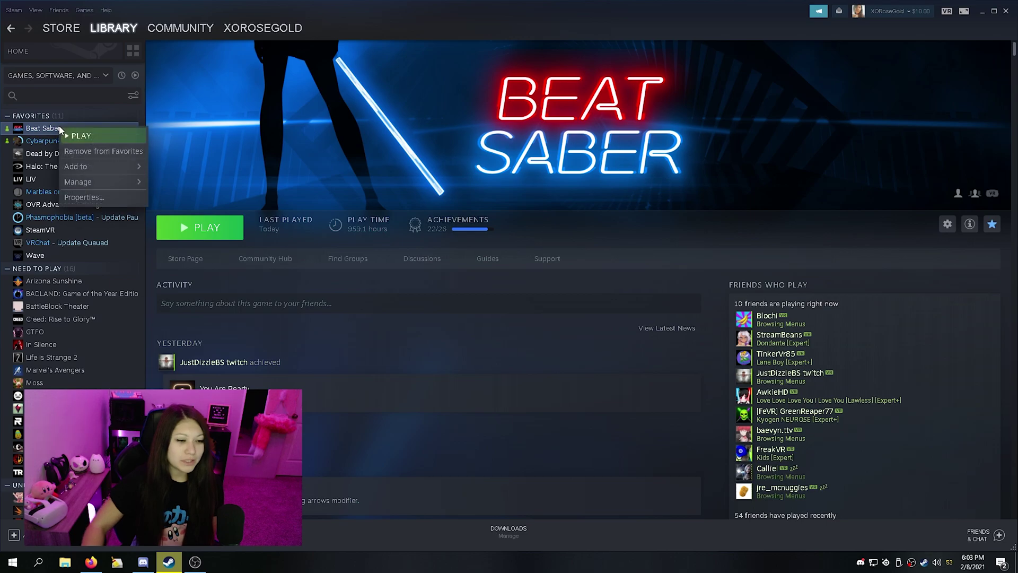
mouse_move(111, 183)
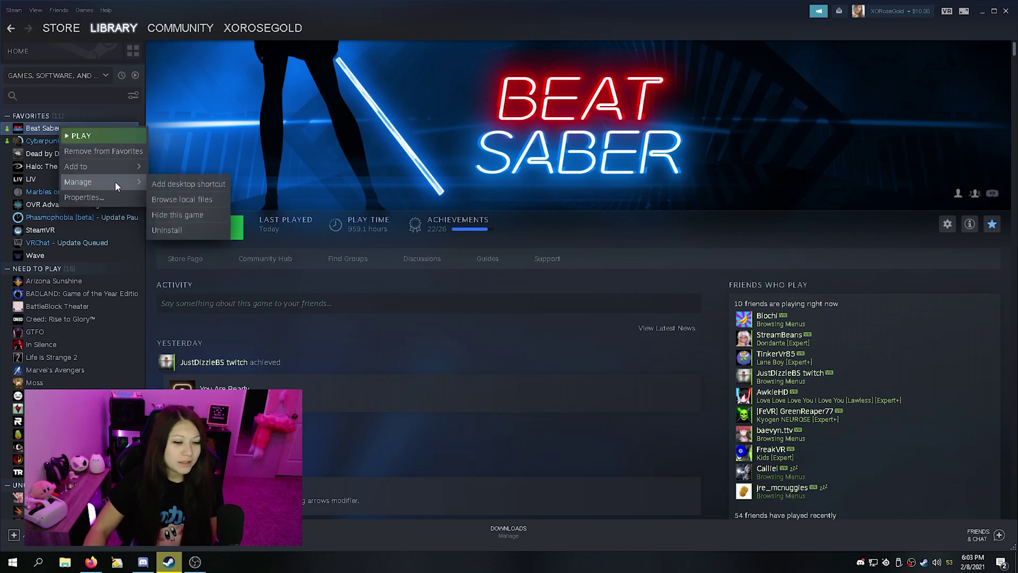
Copy the Beat Saber folder from Steam's common games folder
left_click(214, 201)
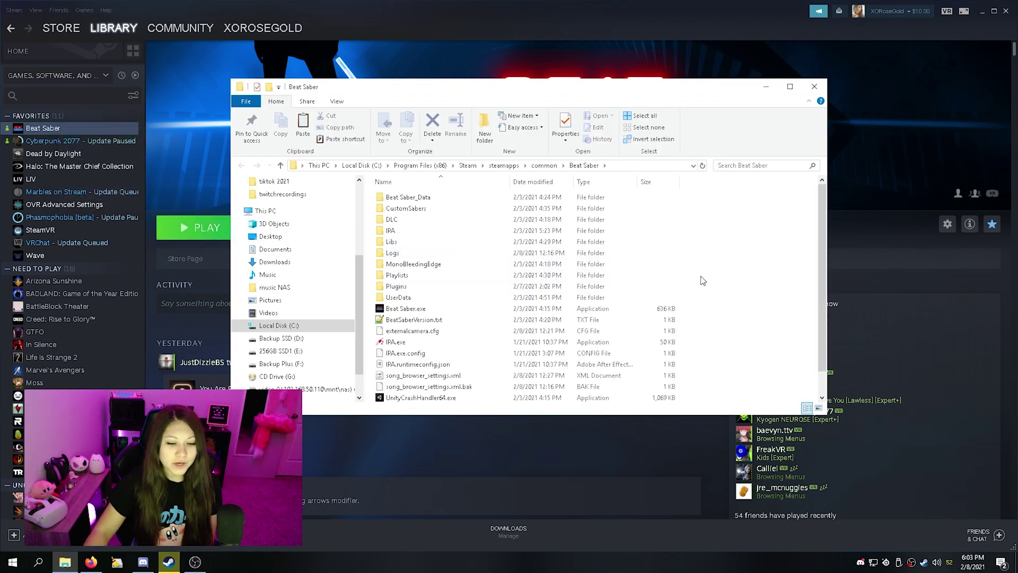
left_click(545, 165)
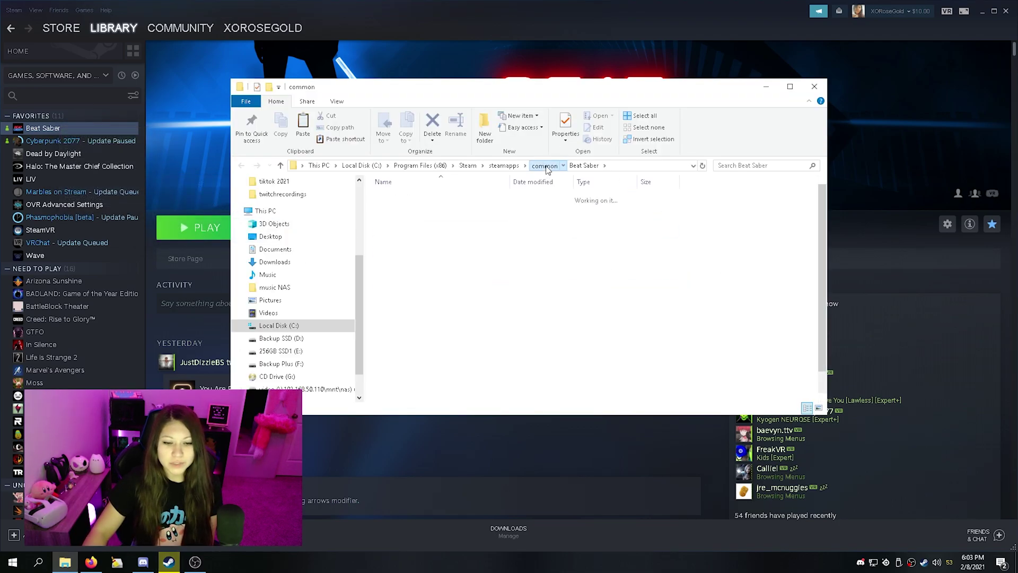
right_click(405, 210)
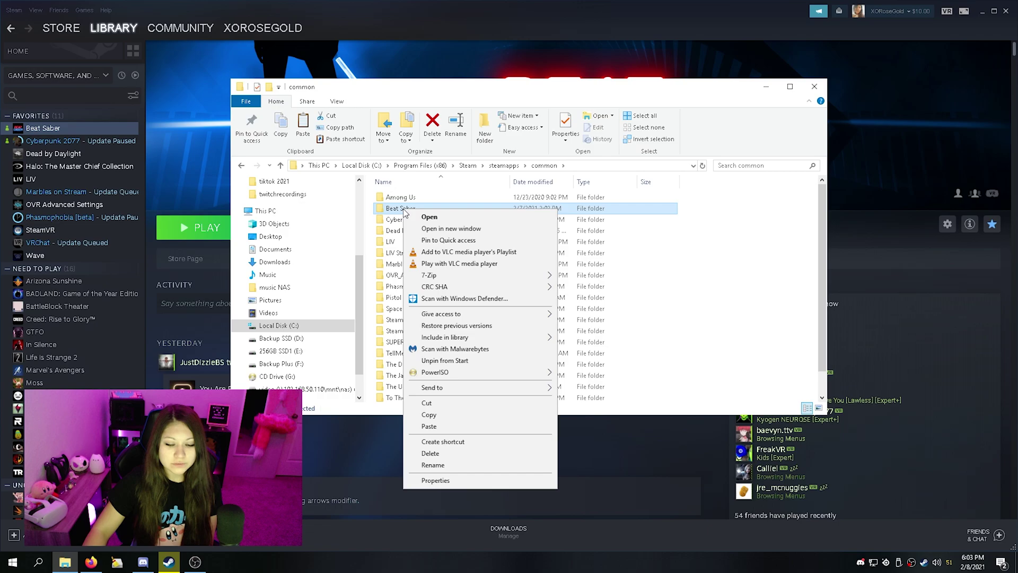
left_click(436, 414)
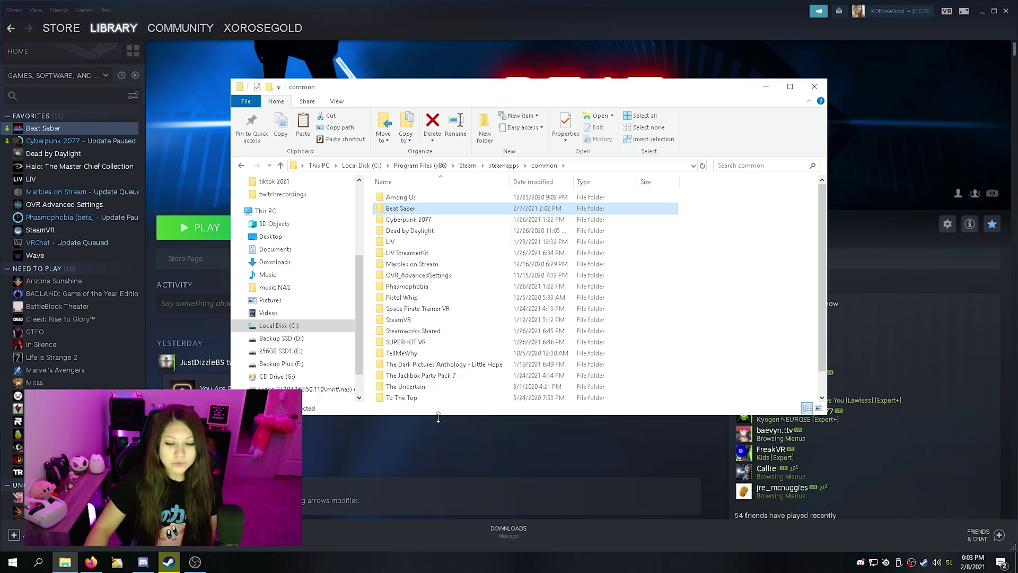
Dismiss the Beat Saber folder's menu and close the common folder window
right_click(412, 212)
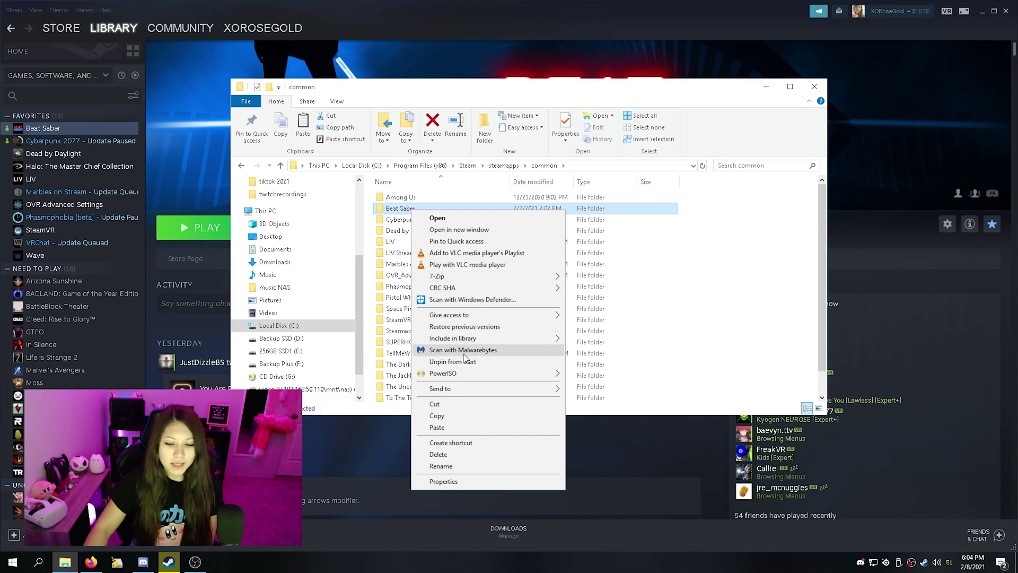
left_click(731, 276)
scroll(286, 297, "up", 5)
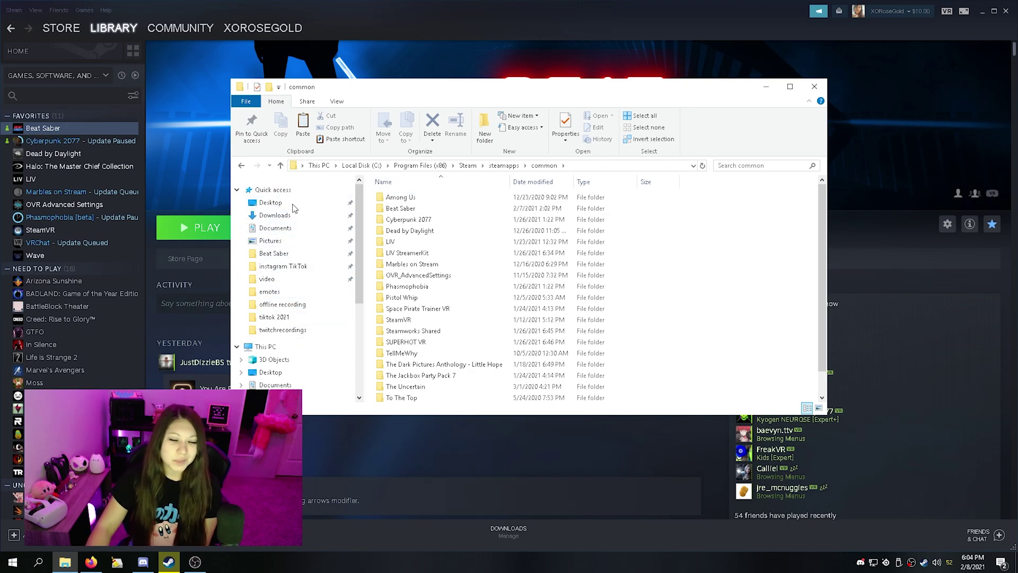
left_click(815, 86)
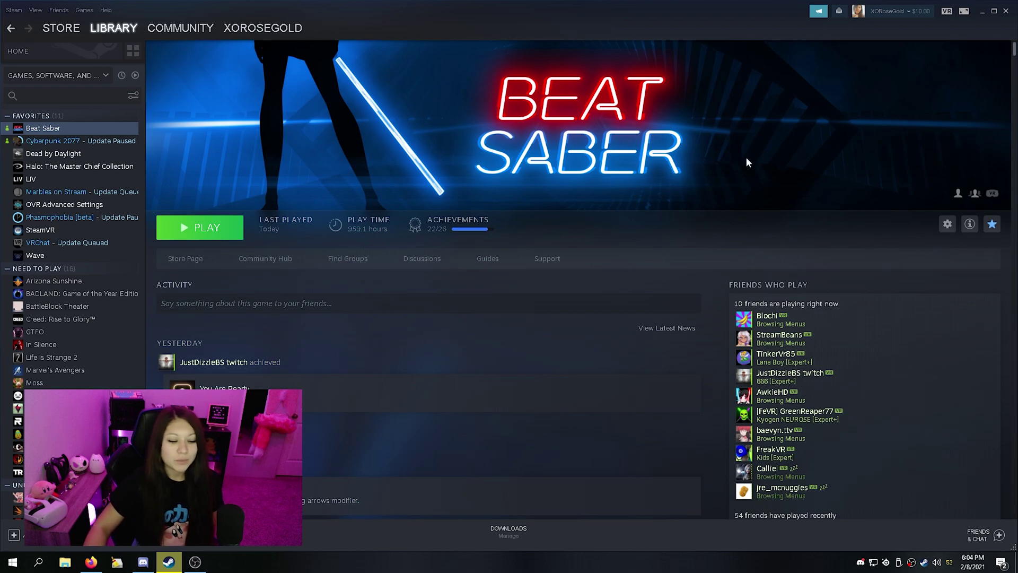
Paste the copied Beat Saber folder onto the desktop as a backup
left_click(983, 12)
right_click(157, 104)
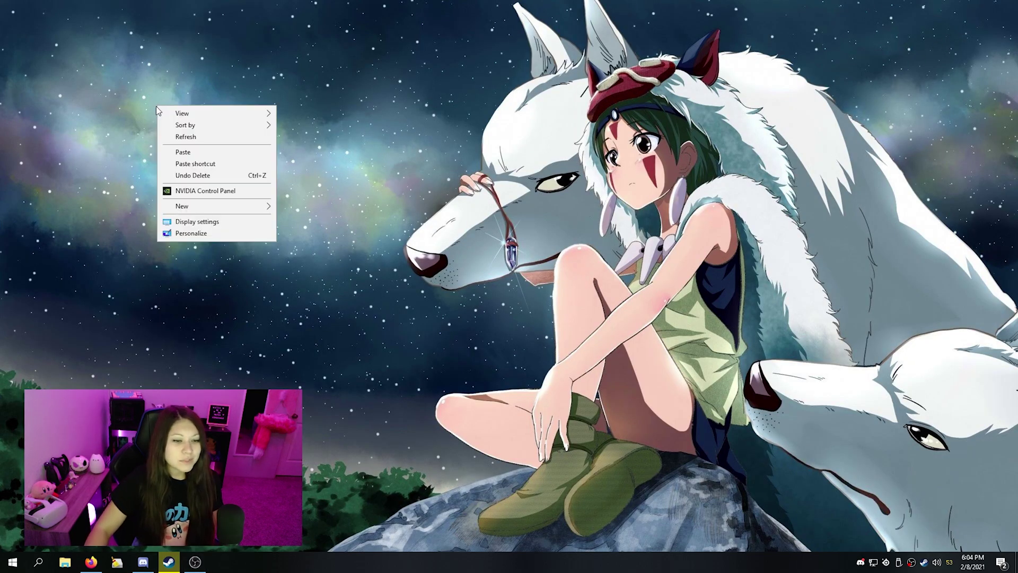
left_click(209, 153)
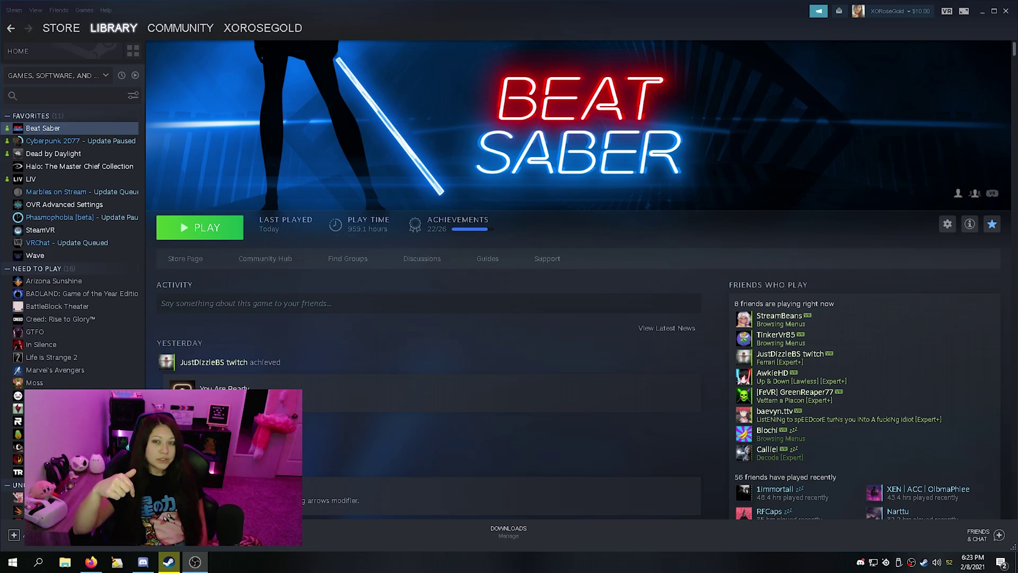
Download beat saber fix v1.13.2.zip from MEGA and save it to the computer
left_click(89, 563)
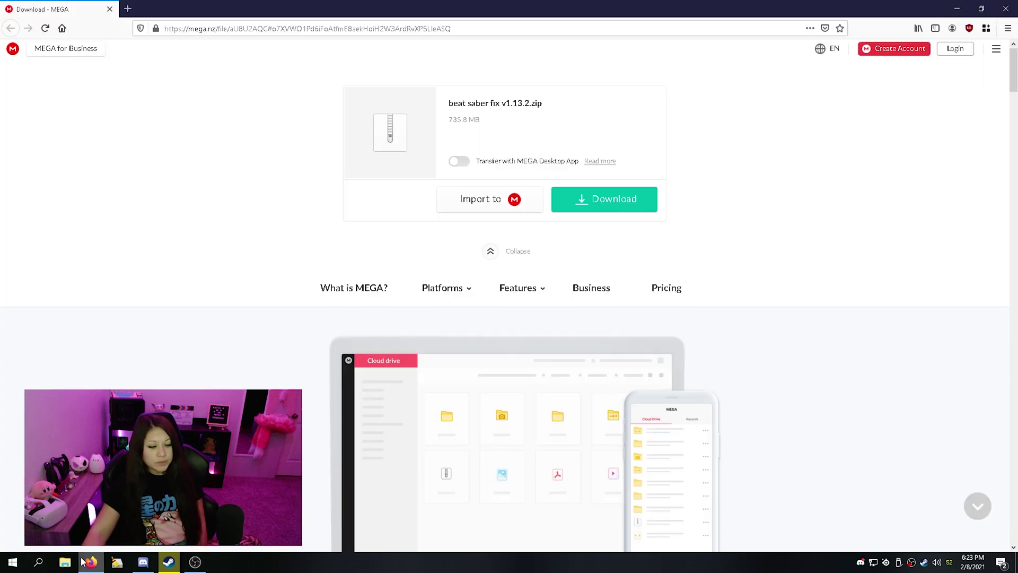
left_click(616, 204)
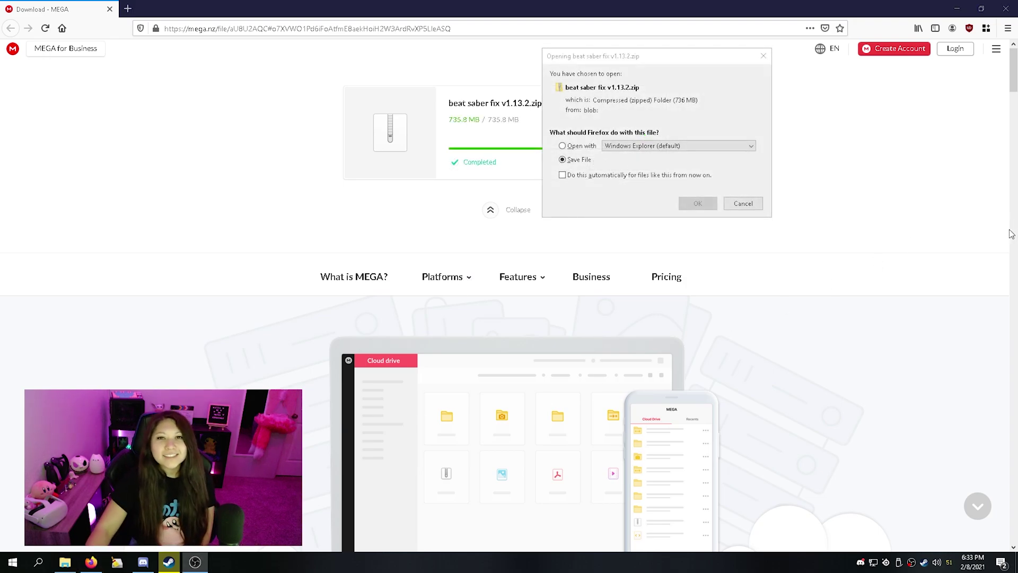
left_click(577, 160)
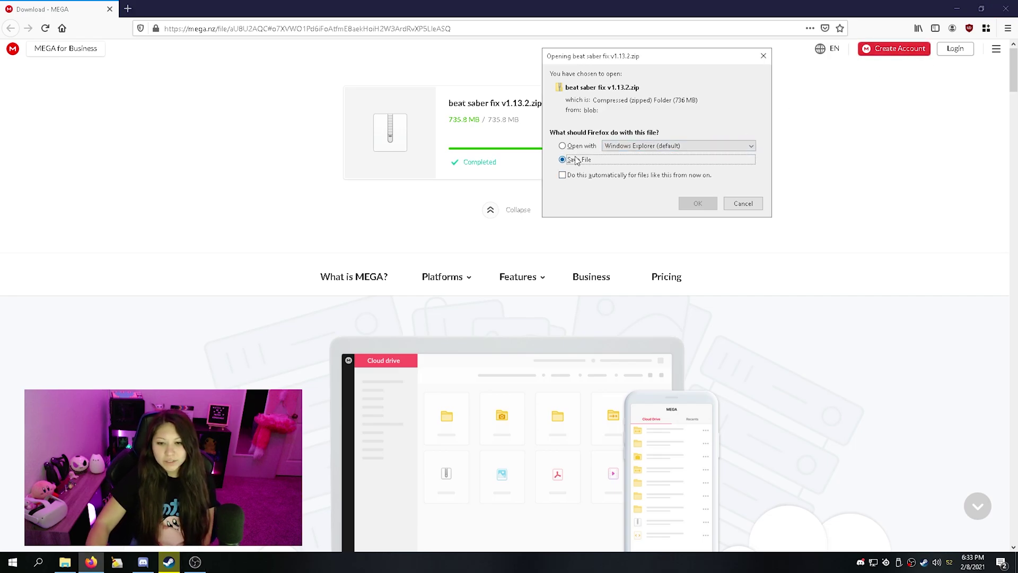
left_click(698, 203)
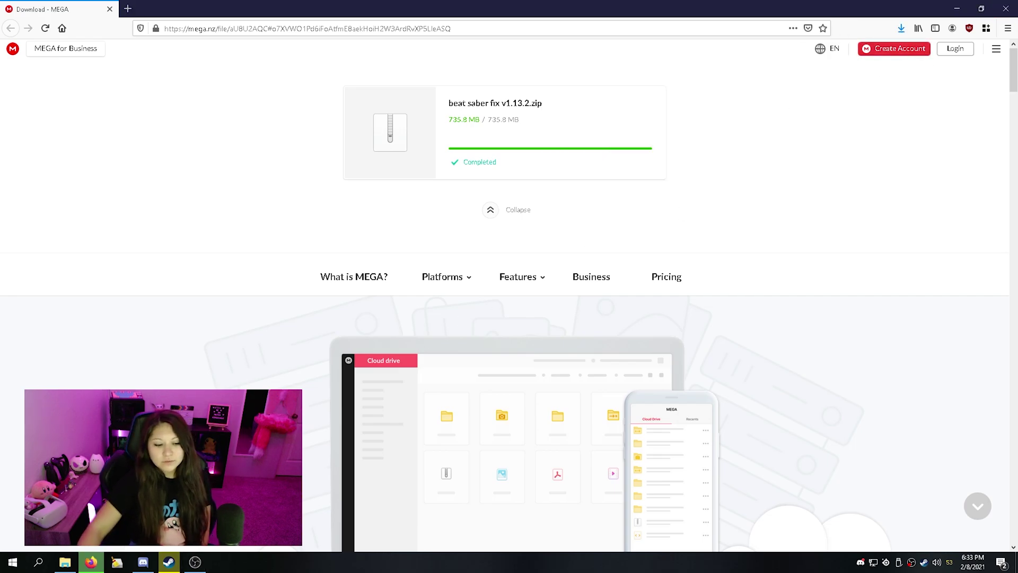
Open the beat saber fix folder inside the downloaded zip in a maximized window
left_click(71, 566)
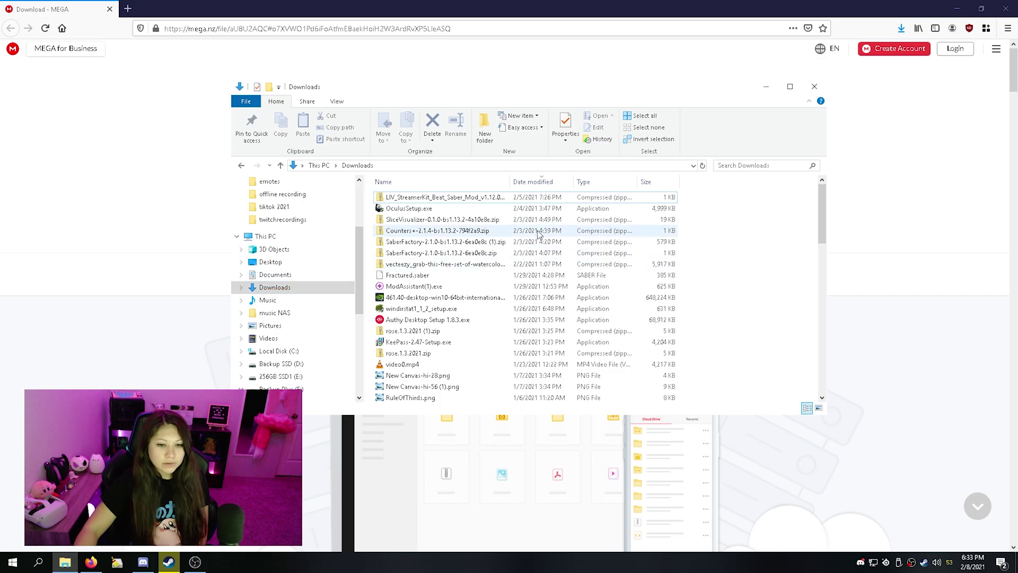
left_click(702, 165)
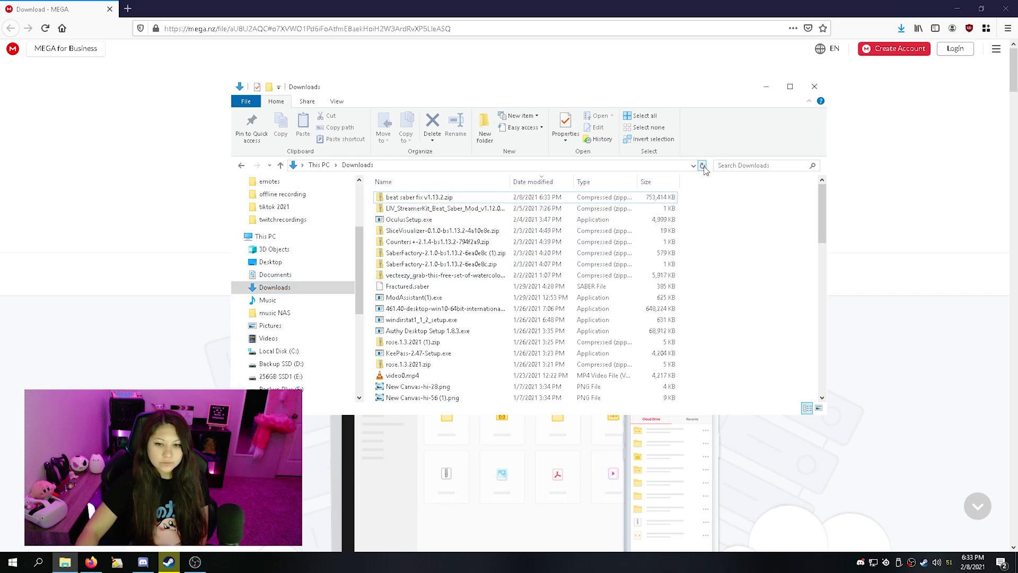
double_click(451, 199)
double_click(428, 199)
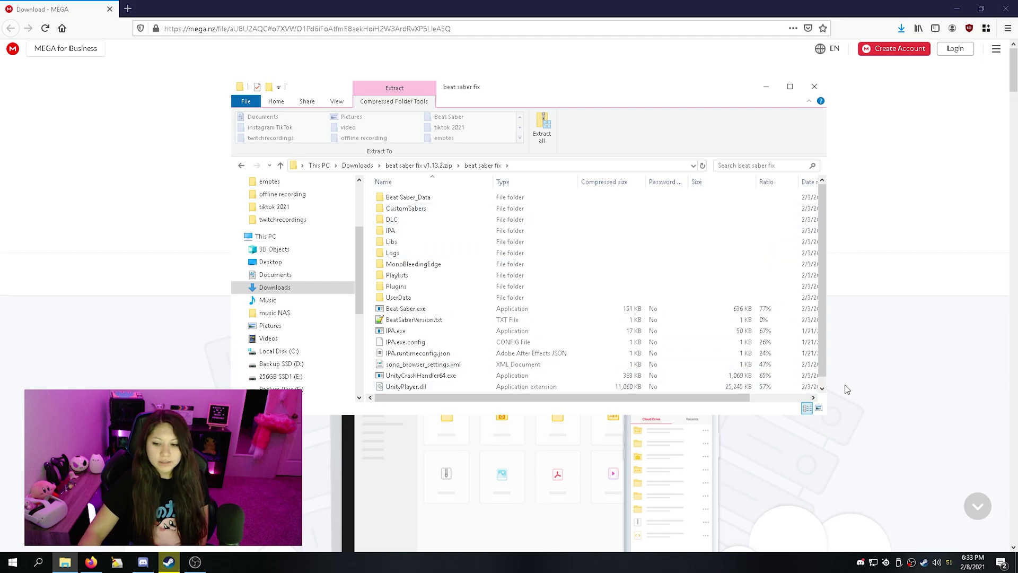
left_click(790, 87)
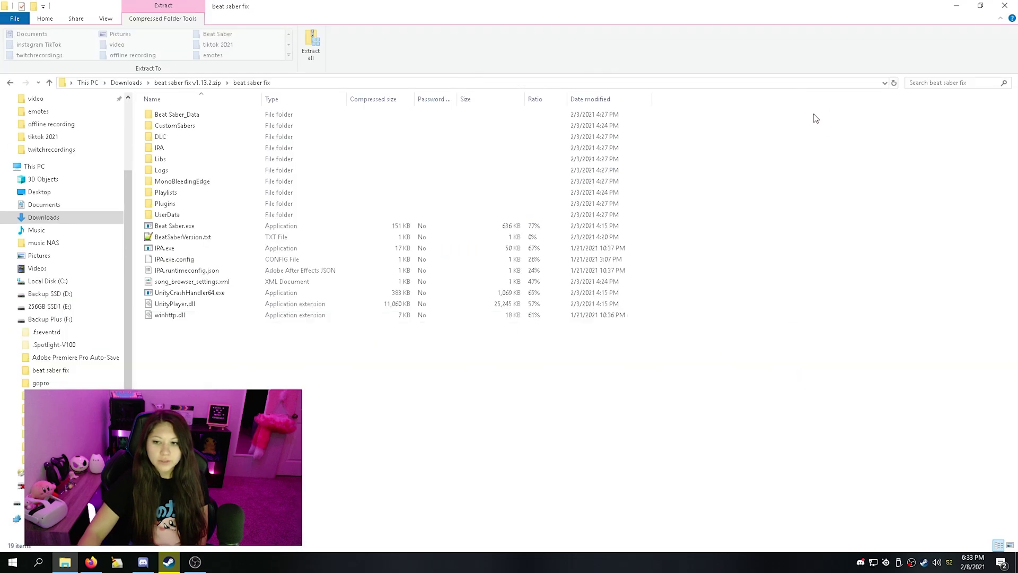
Copy all 19 items in the beat saber fix folder, then minimize the windows
left_click_drag(669, 121, 819, 105)
left_click_drag(658, 111, 540, 337)
right_click(317, 184)
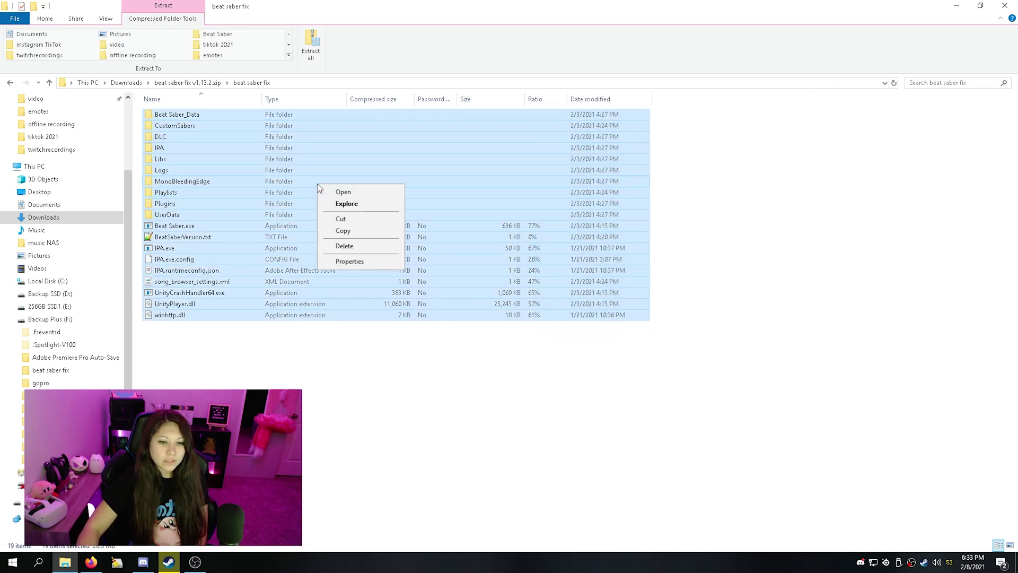
left_click(354, 232)
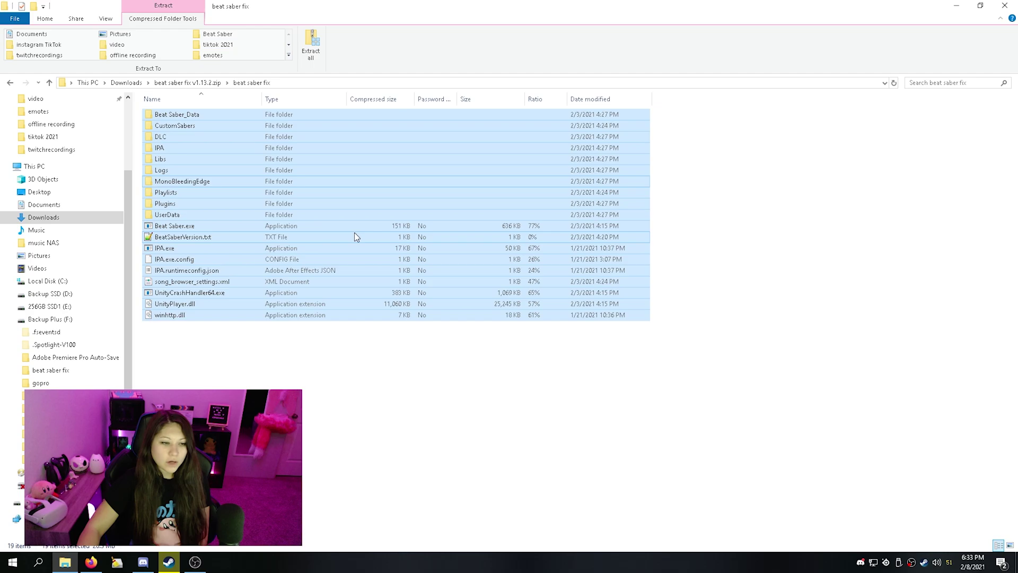
left_click(957, 14)
left_click(957, 13)
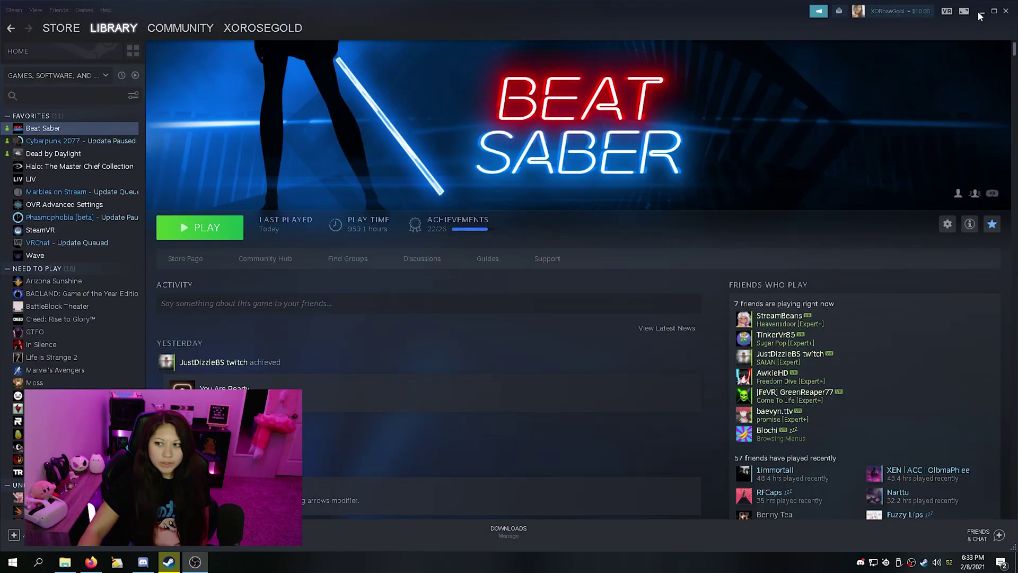
Check the desktop Beat Saber backup folder, then restore the beat saber fix window
left_click(980, 13)
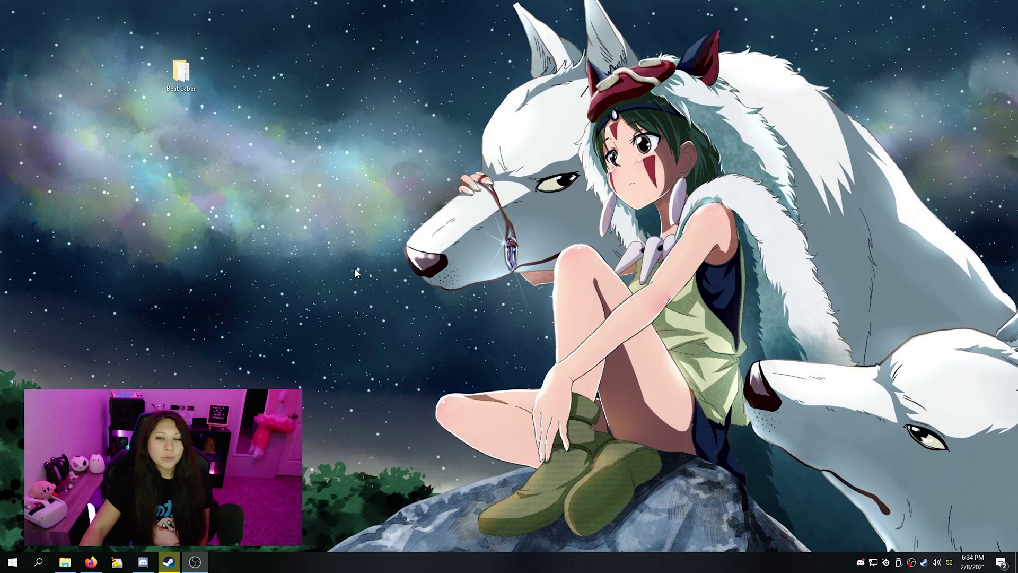
double_click(180, 81)
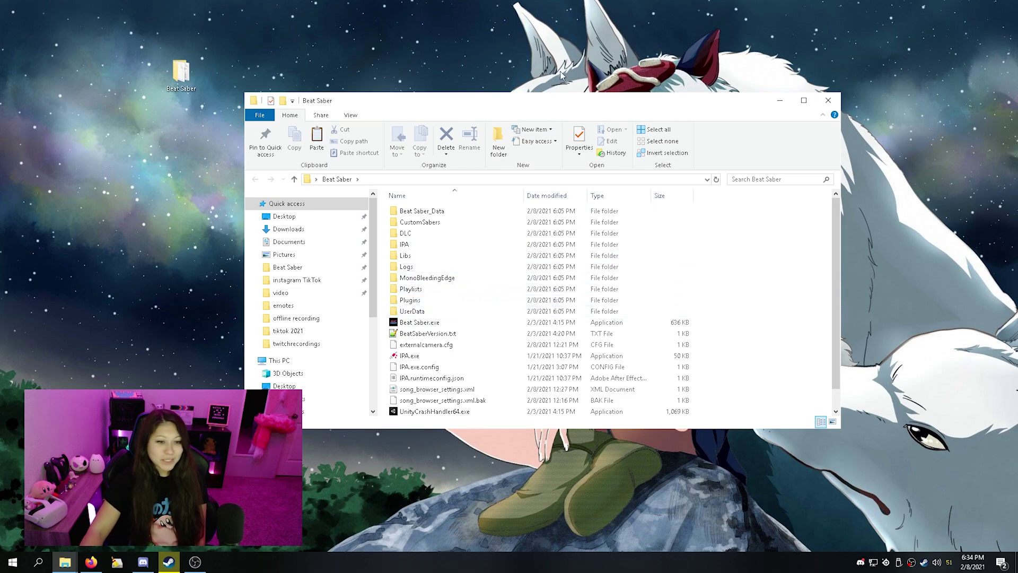
left_click(829, 100)
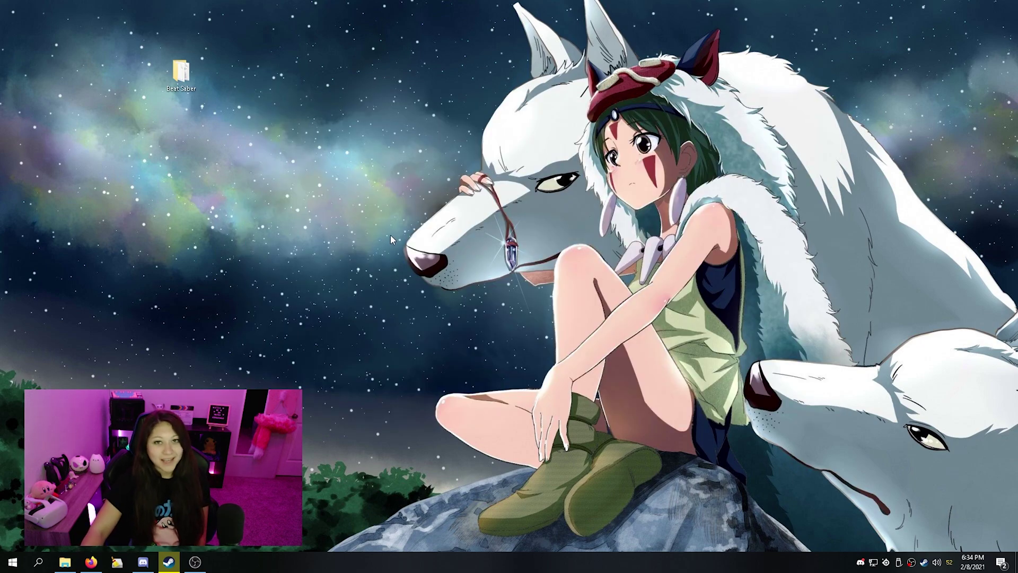
left_click(64, 563)
Delete all 21 items in the installed Beat Saber folder and paste in the fix files
left_click(487, 423)
scroll(88, 236, "up", 3)
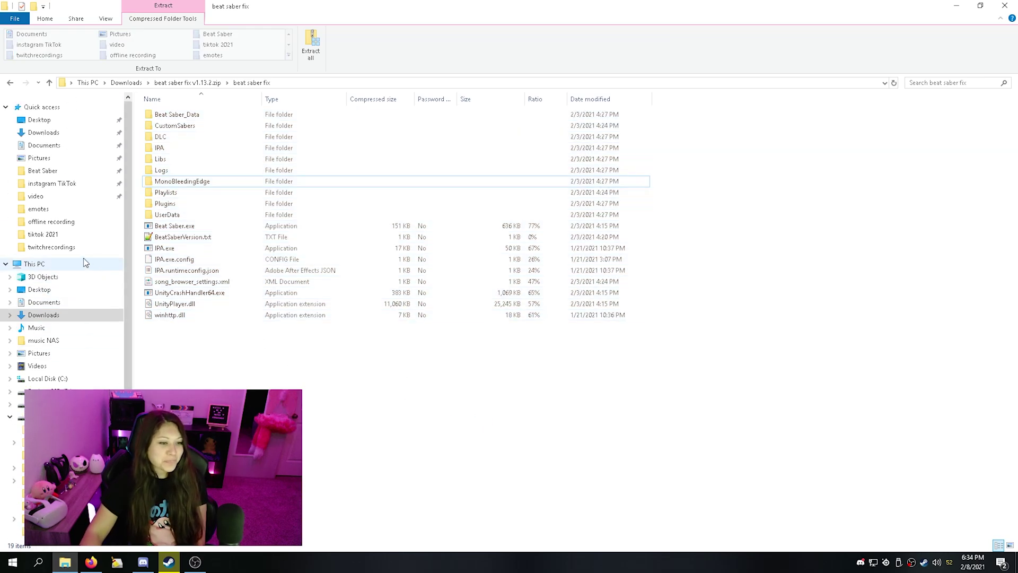
left_click(61, 173)
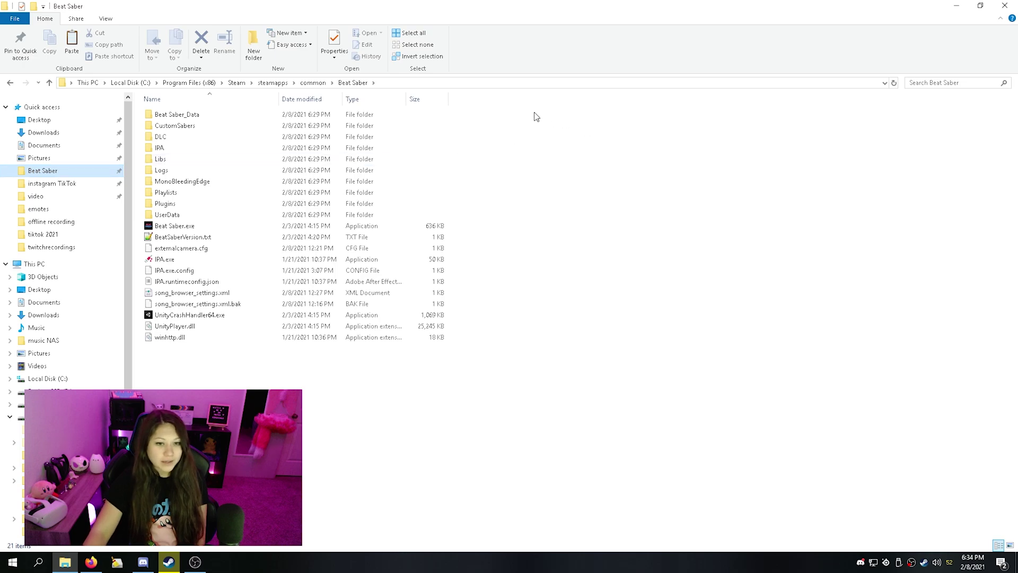
left_click_drag(553, 112, 193, 390)
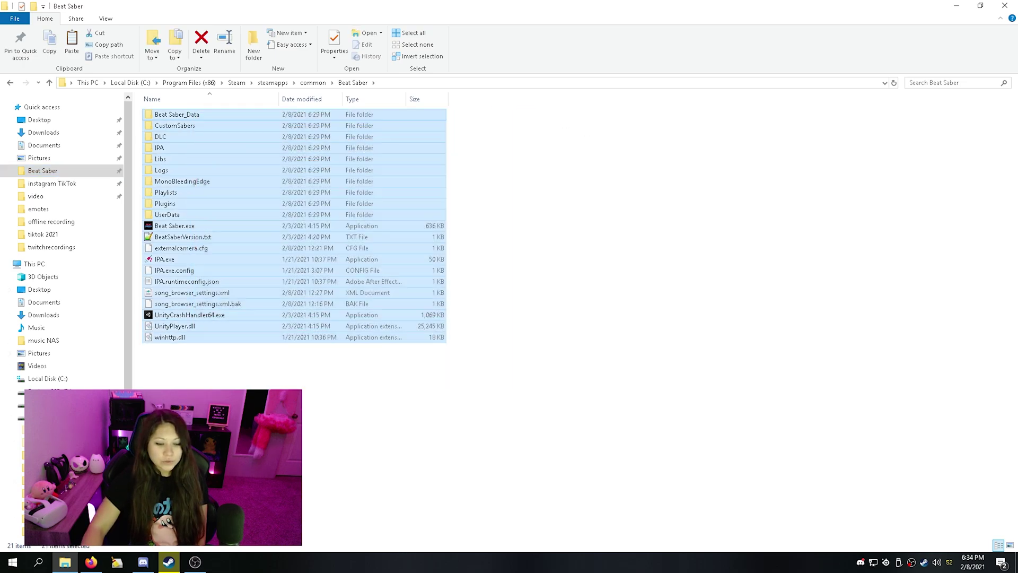
key("Delete")
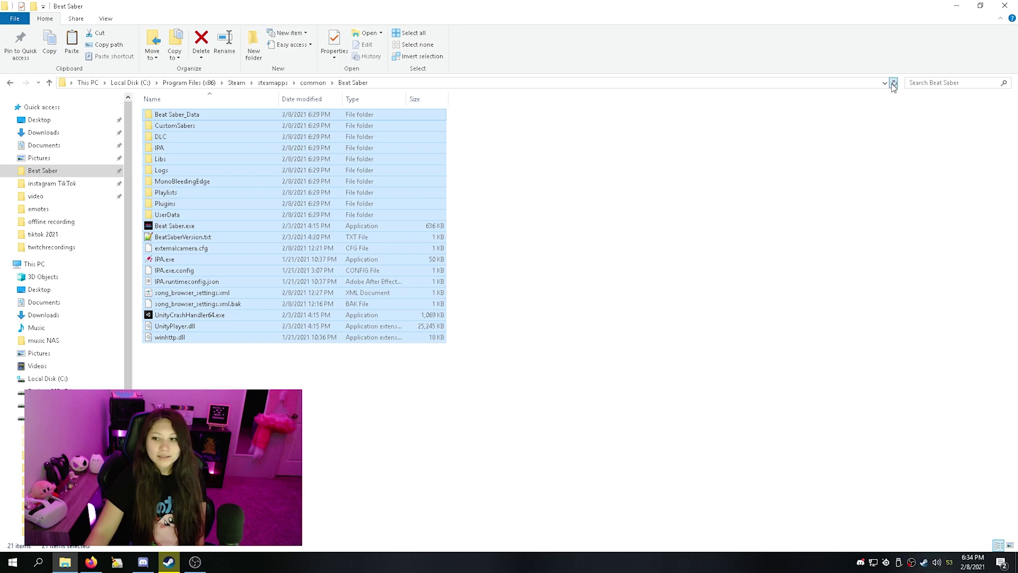
right_click(194, 142)
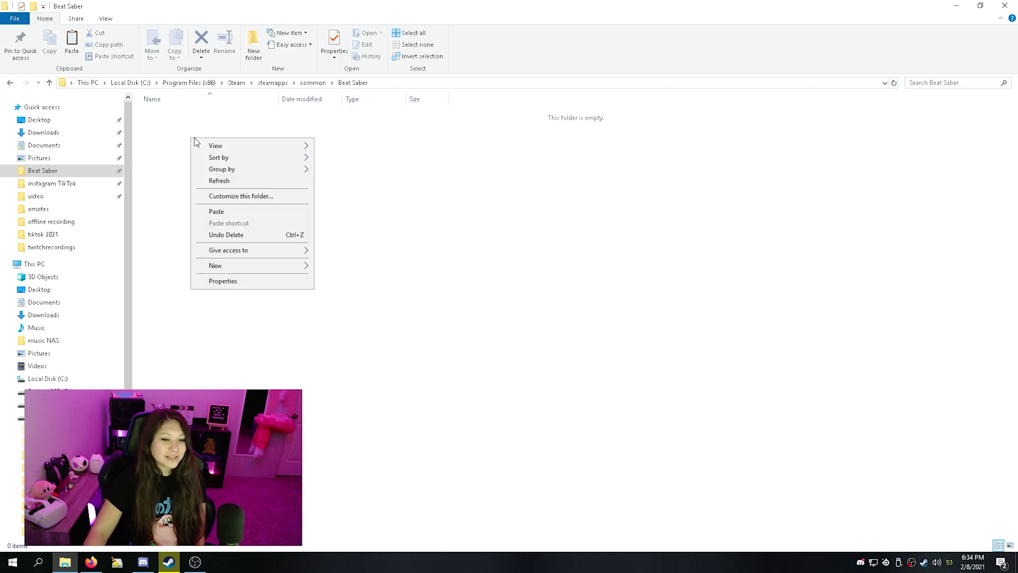
left_click(237, 211)
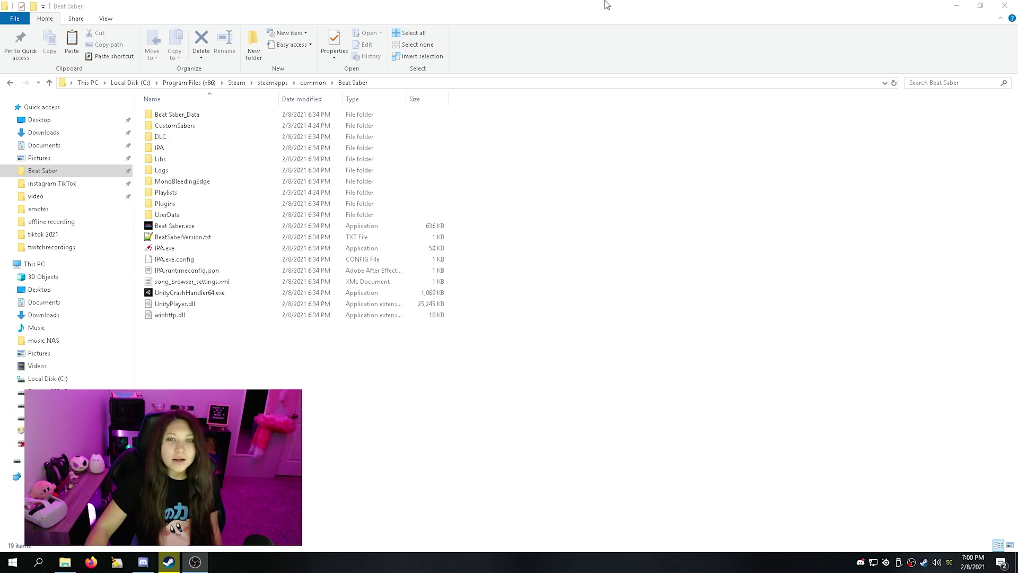
Snap the game folder to the right half and the desktop backup folder to the left
left_click_drag(497, 7, 1014, 154)
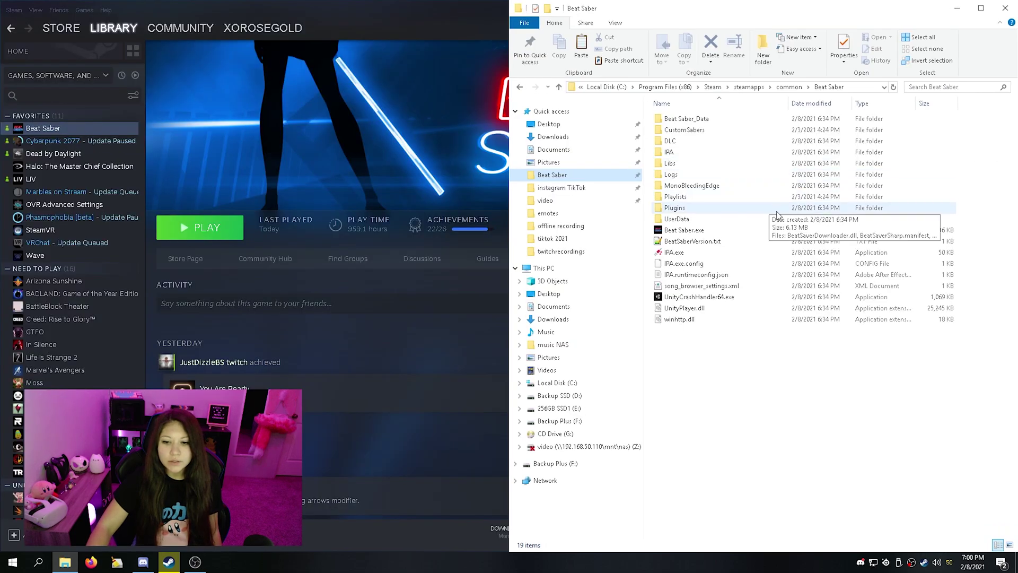
left_click(448, 16)
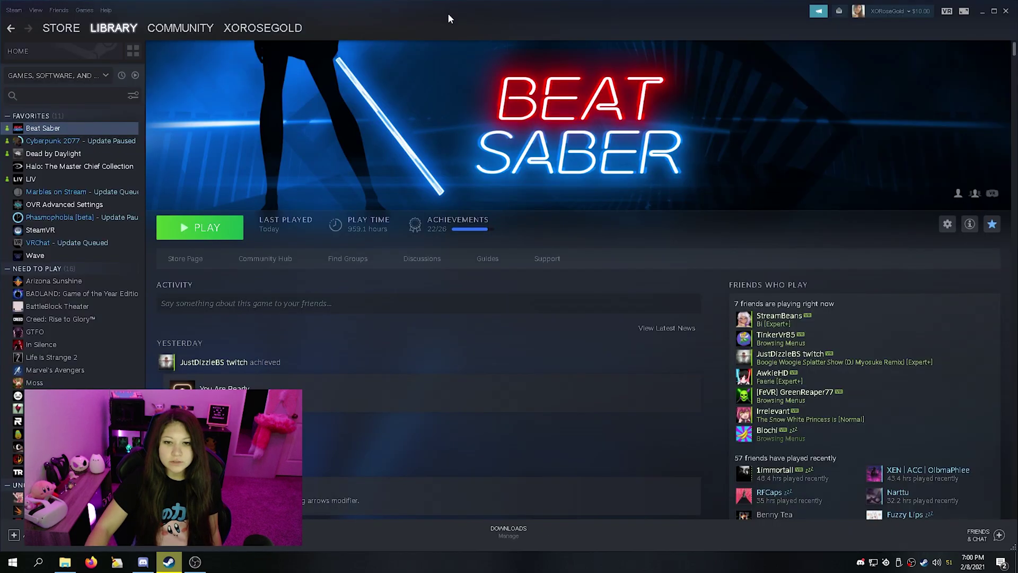
left_click(982, 11)
double_click(180, 79)
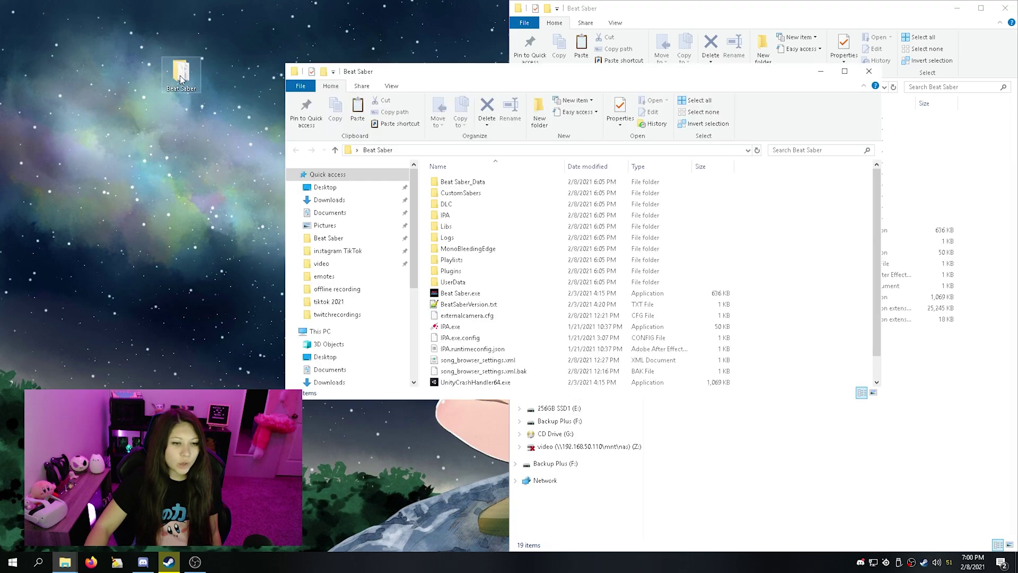
left_click_drag(530, 71, 4, 116)
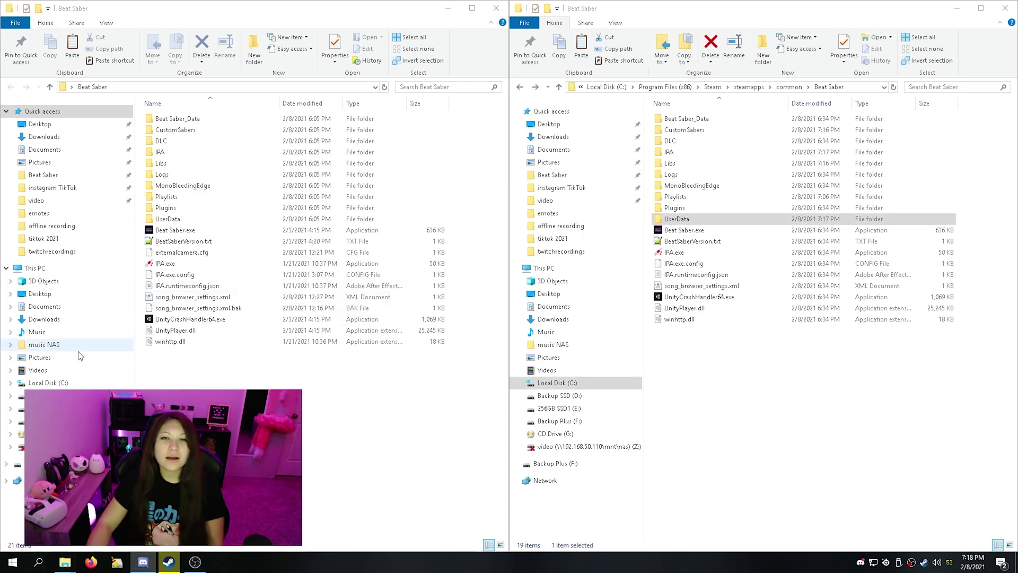
Copy the backup's CustomLevels folder from Beat Saber_Data, then back out without pasting
double_click(224, 124)
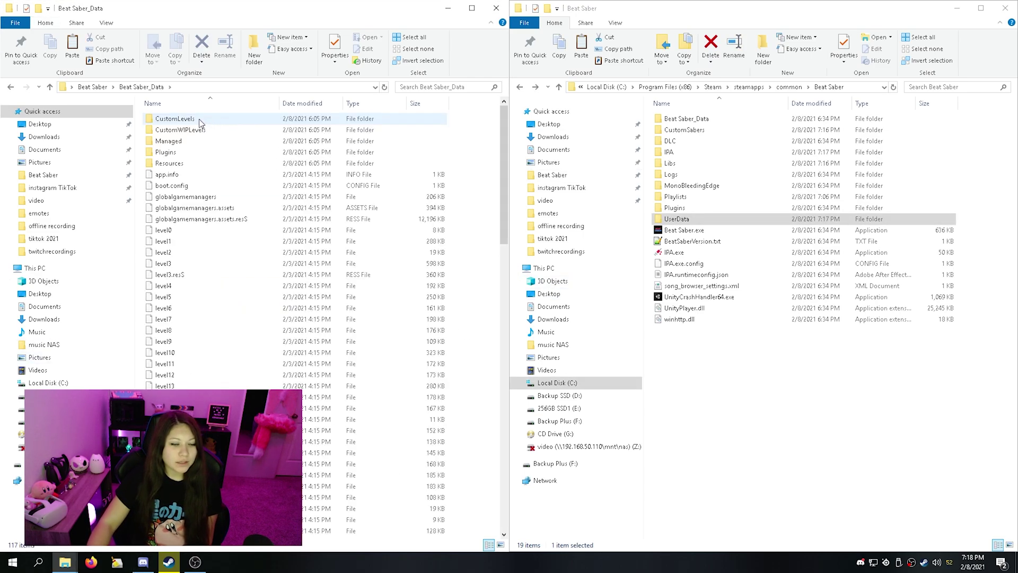
right_click(201, 123)
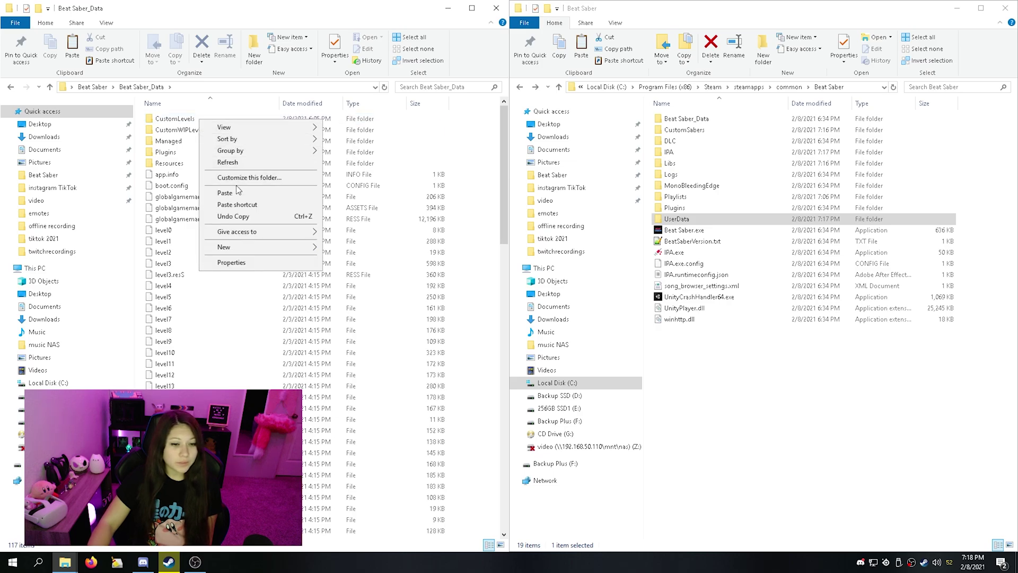
right_click(180, 121)
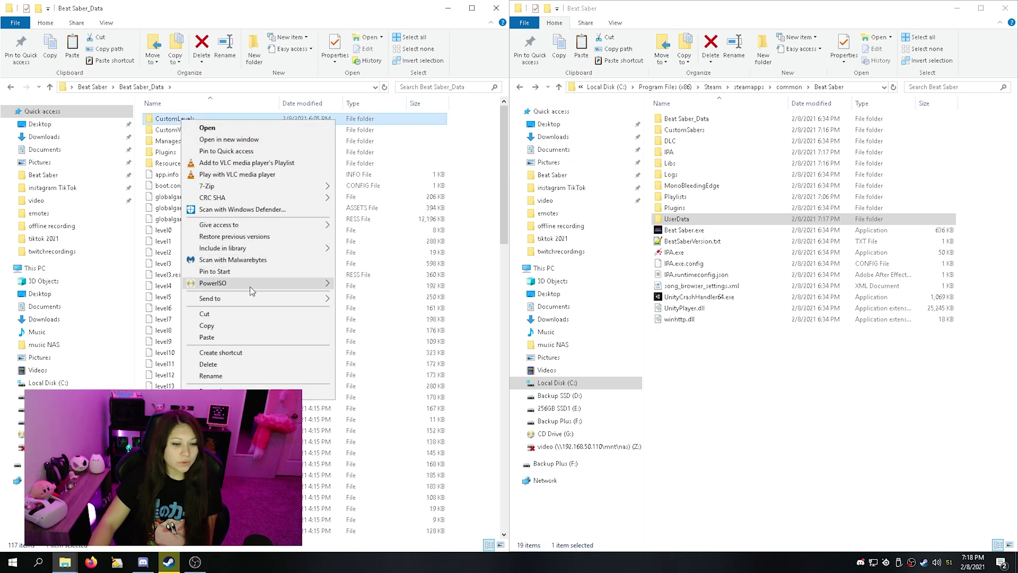
left_click(237, 325)
double_click(732, 122)
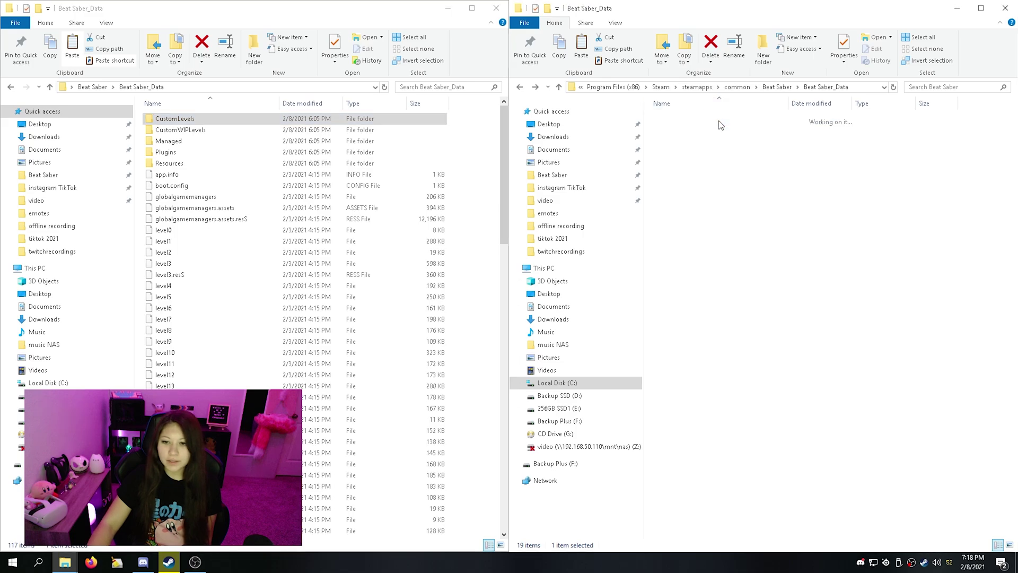
right_click(981, 155)
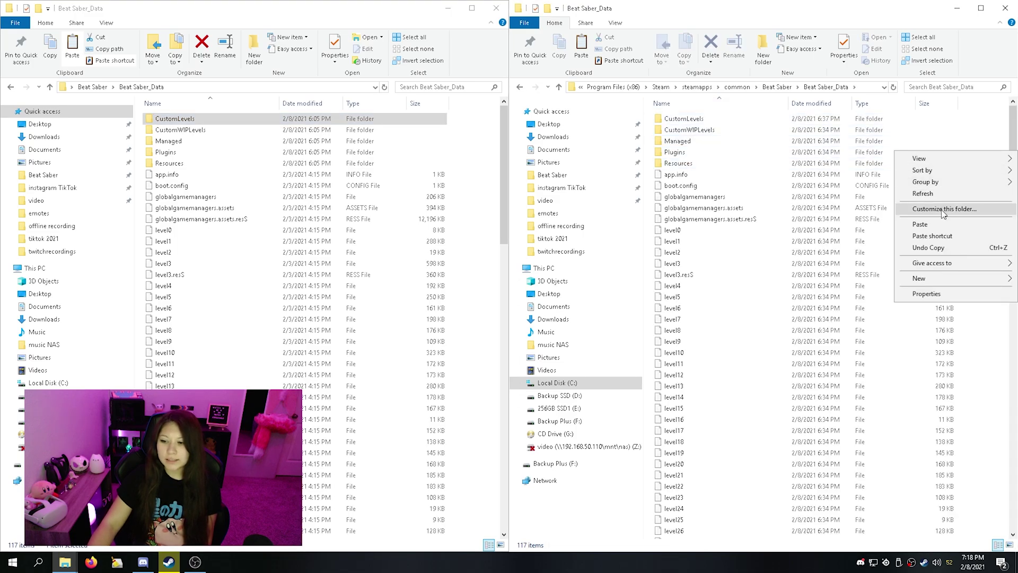
left_click(980, 129)
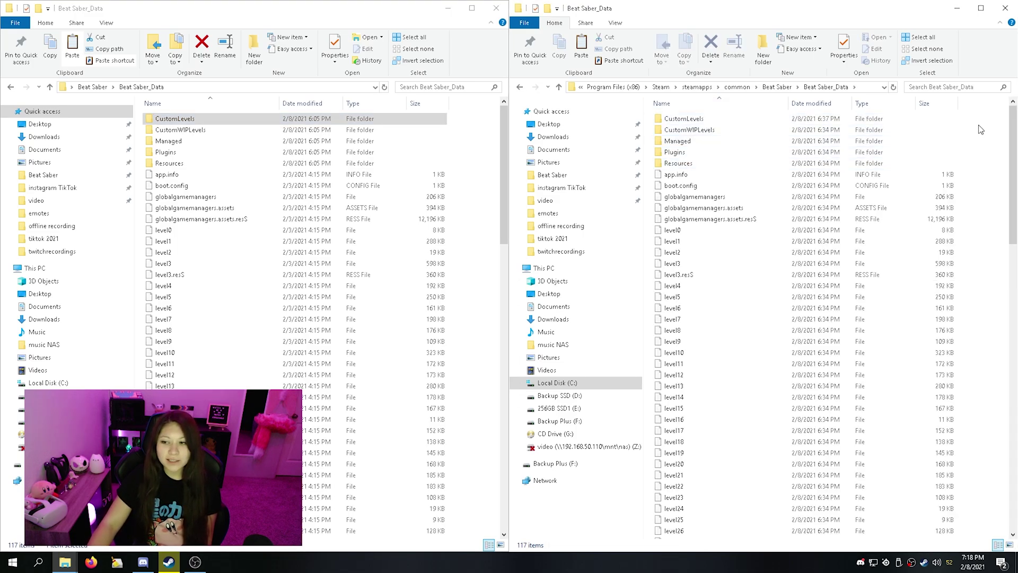
left_click(520, 89)
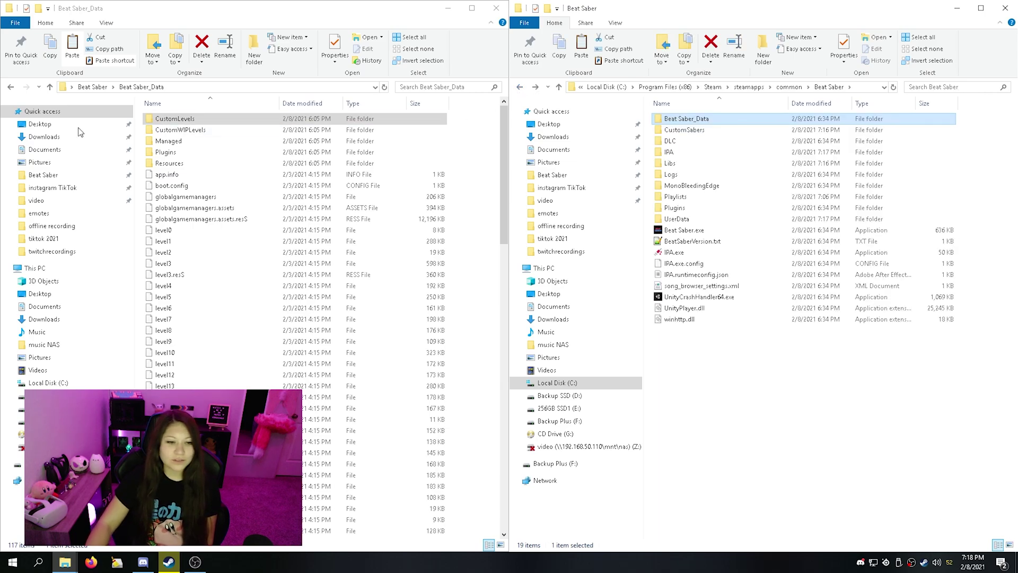
left_click(12, 88)
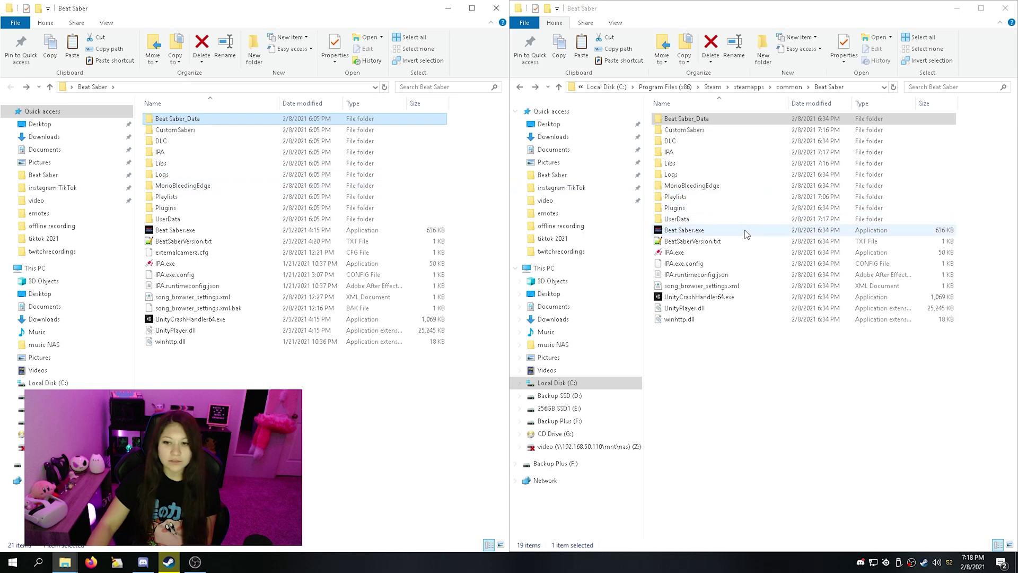
Copy the backup's CustomSabers folder into the Steam game folder
right_click(208, 133)
left_click(193, 131)
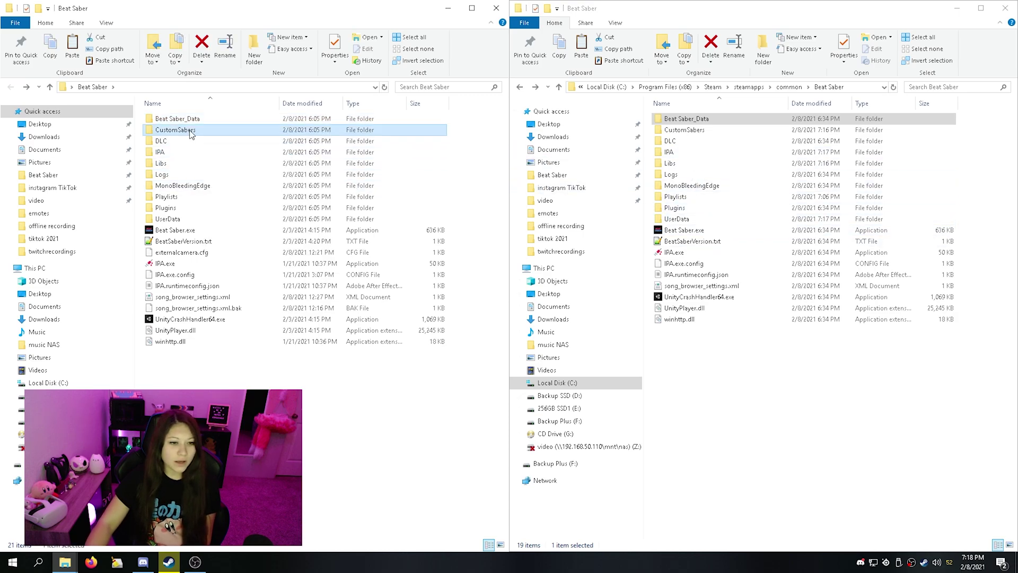
right_click(191, 132)
left_click(234, 338)
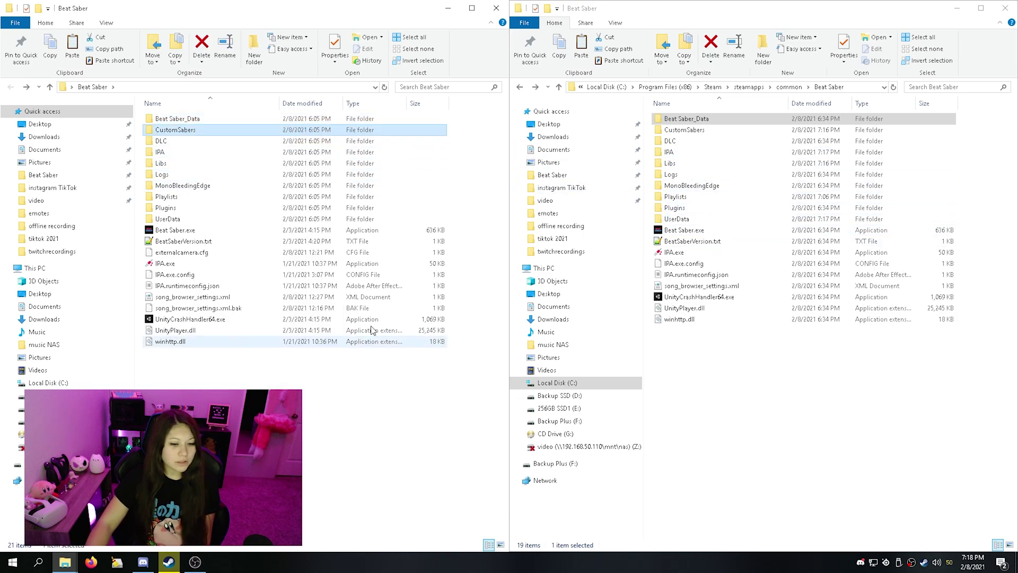
right_click(750, 388)
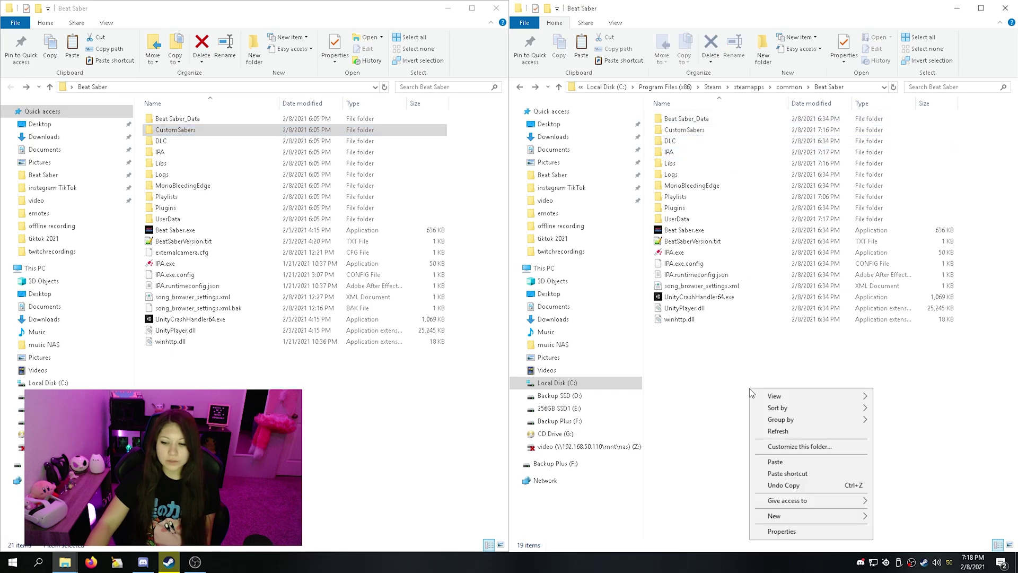
left_click(785, 463)
left_click(793, 445)
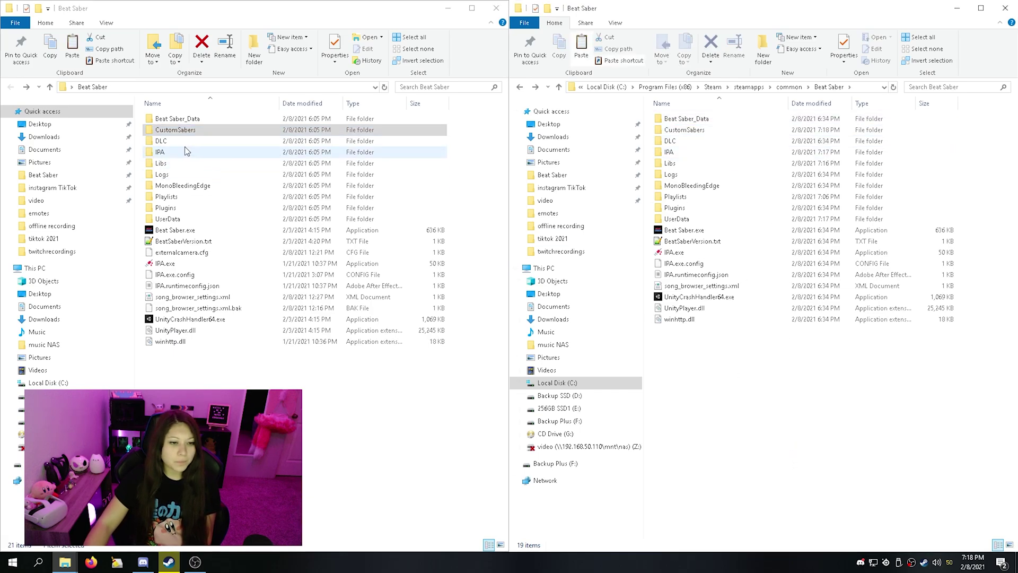
Copy the backup's IPA and Libs folders into the Steam game folder
left_click_drag(459, 169, 411, 155)
right_click(192, 164)
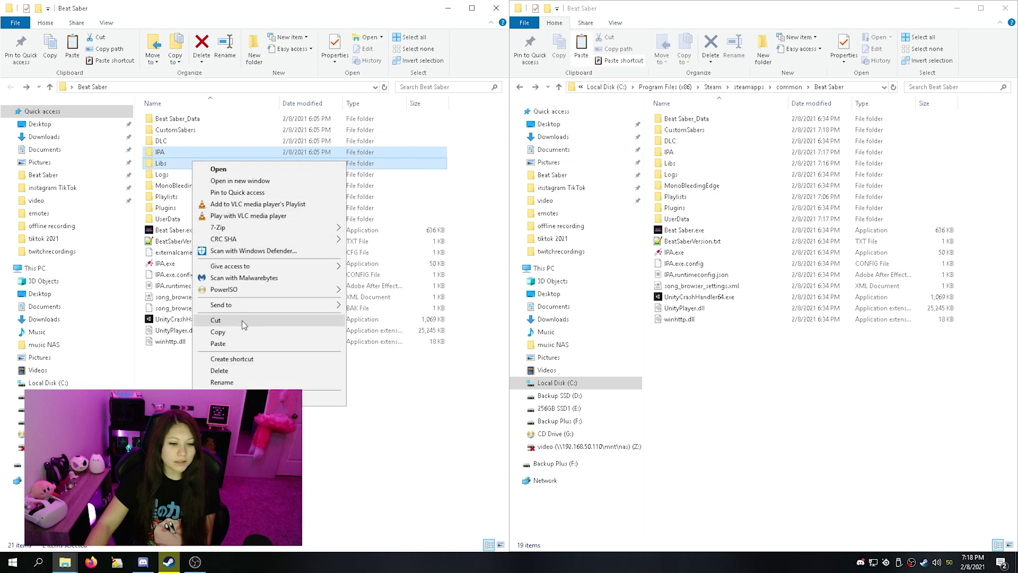
left_click(237, 334)
right_click(761, 419)
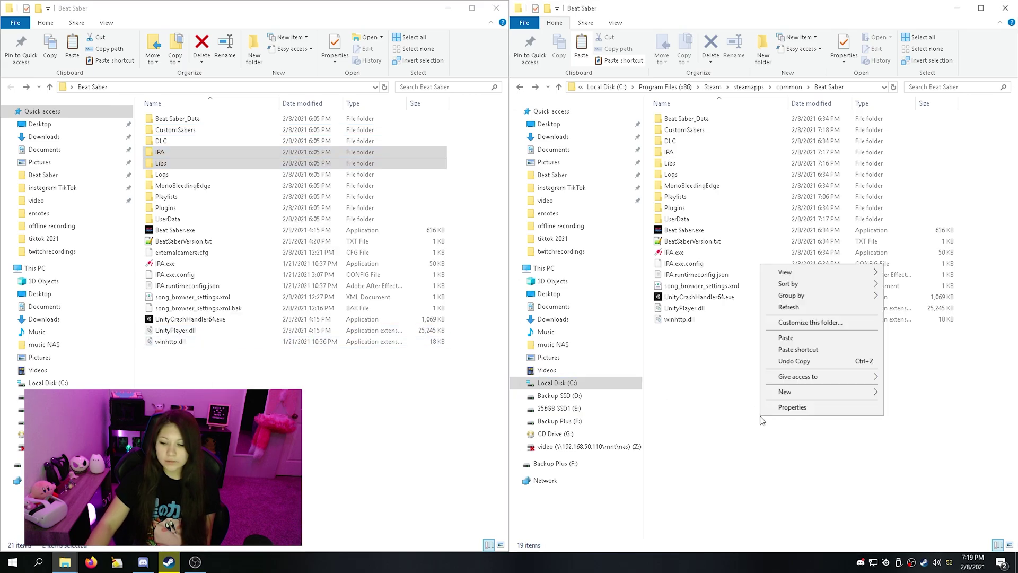
left_click(797, 345)
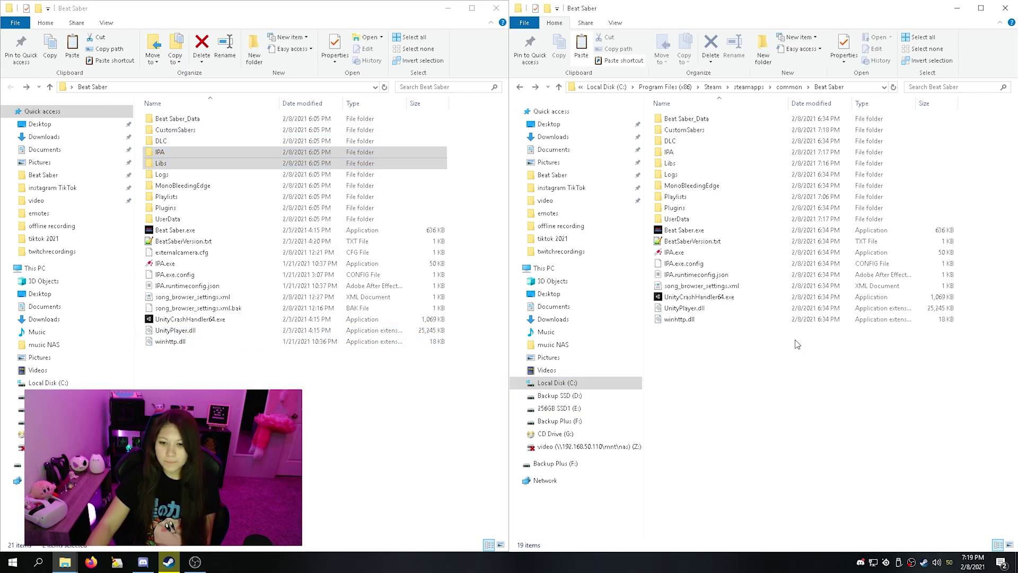
Copy the backup's Playlists folder into the game folder, replacing existing files
left_click(177, 200)
right_click(176, 200)
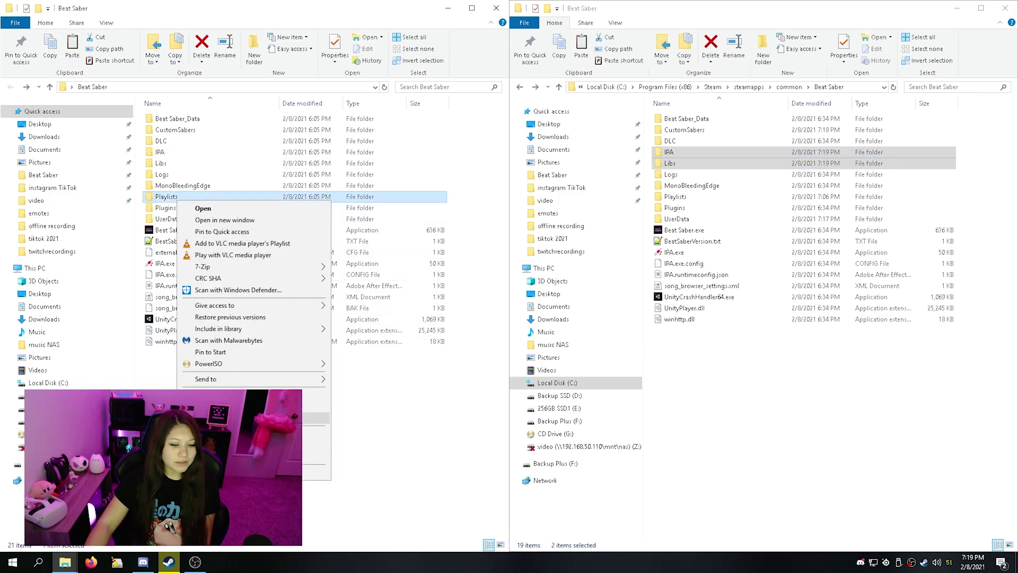
left_click(317, 406)
right_click(733, 412)
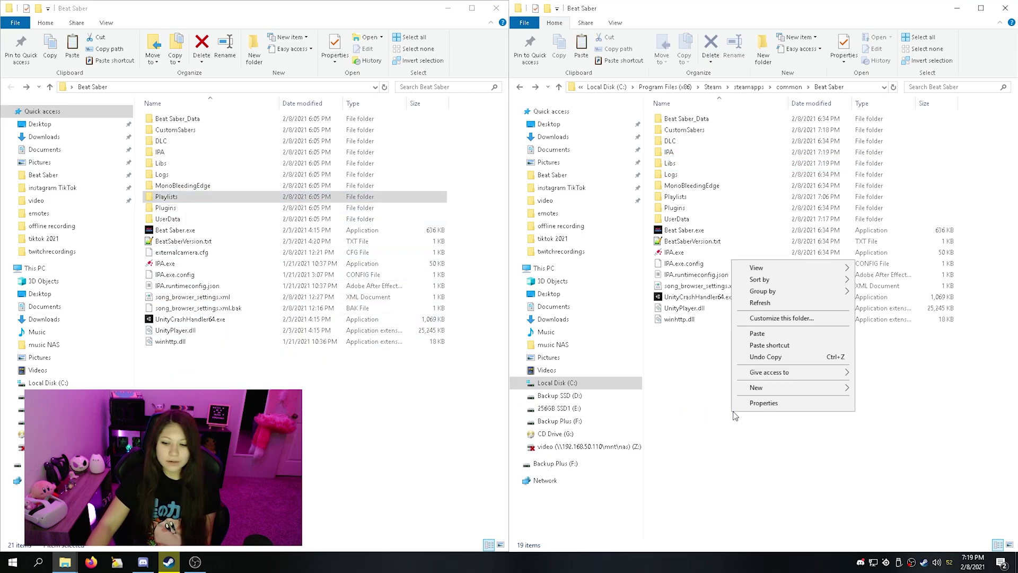
left_click(762, 337)
left_click(552, 197)
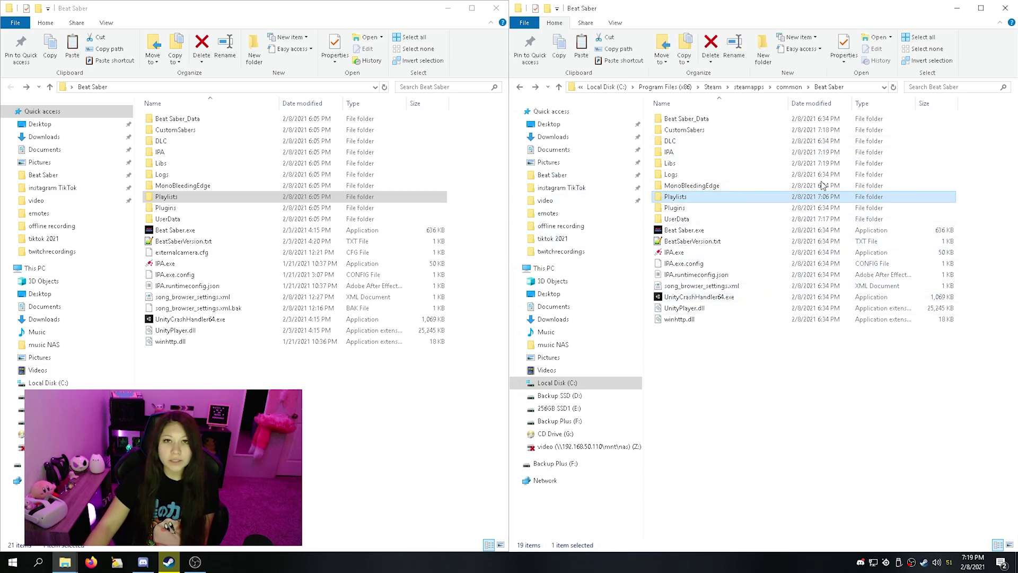
right_click(179, 220)
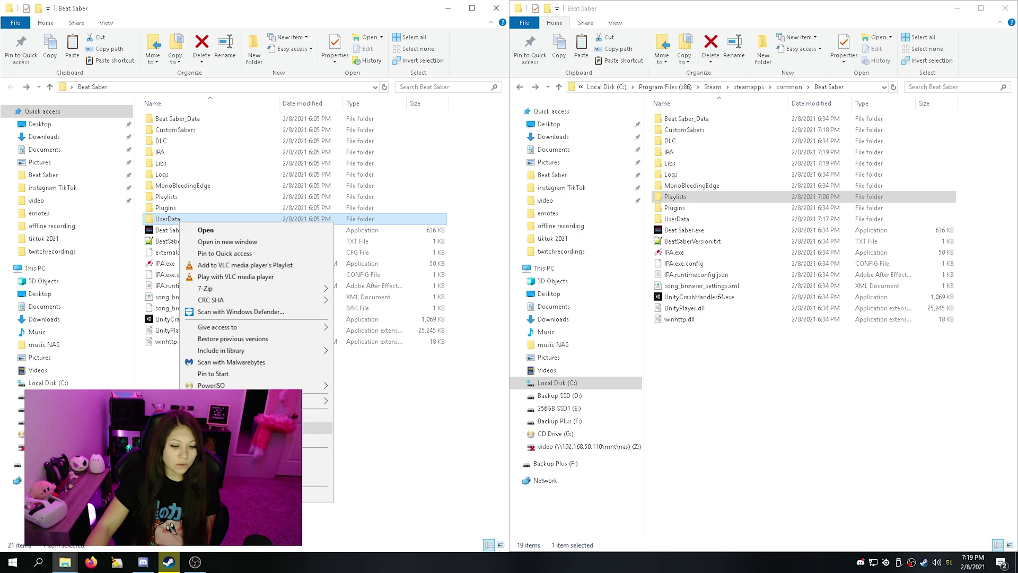
Copy UserData into the Steam Beat Saber folder, replacing the 24 matching files
left_click(254, 439)
left_click(725, 488)
right_click(723, 423)
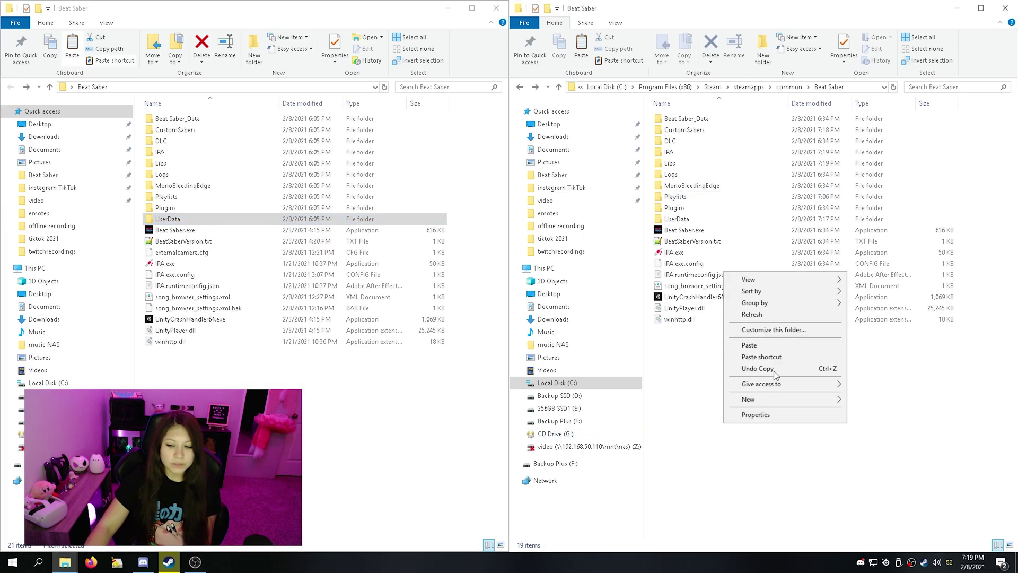
left_click(765, 344)
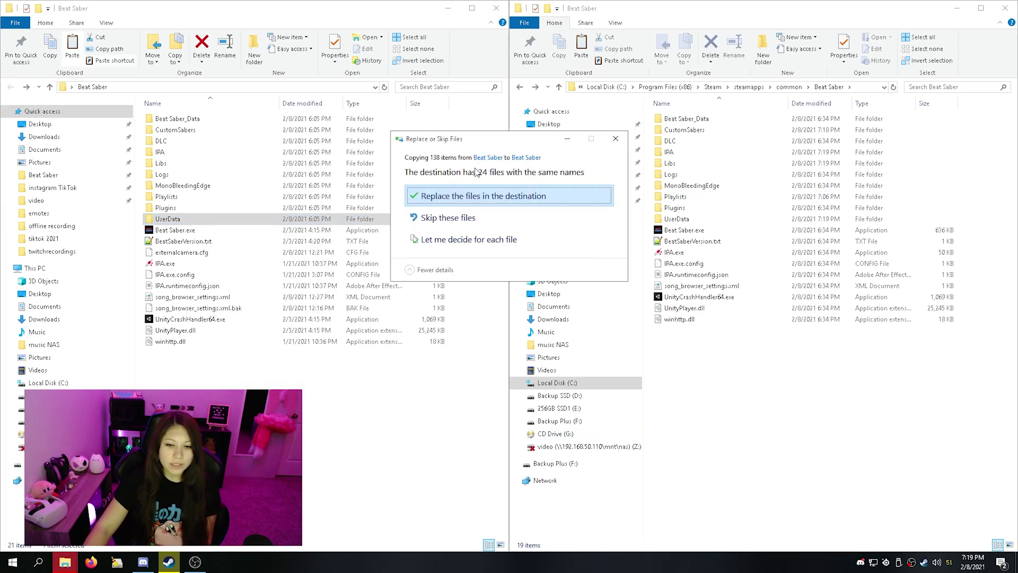
left_click(482, 197)
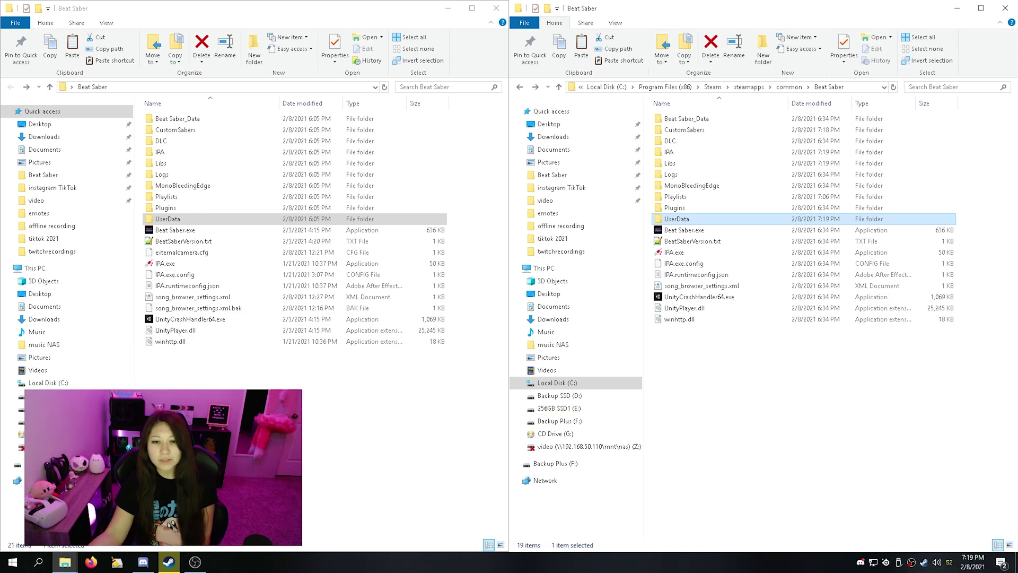
left_click(239, 451)
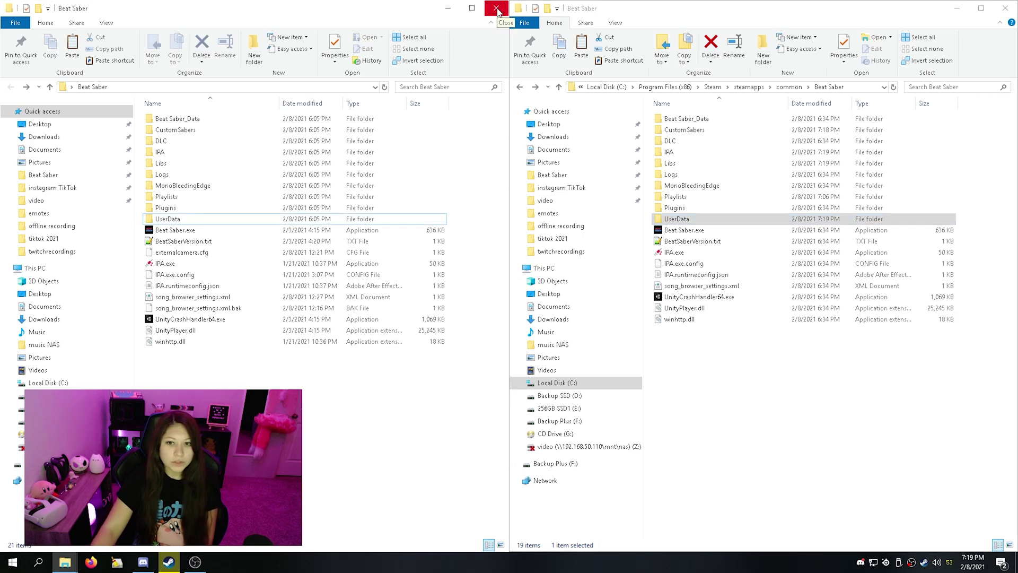
Close the backup folder window, show Steam's Beat Saber library page, and return to the game folder
left_click(497, 9)
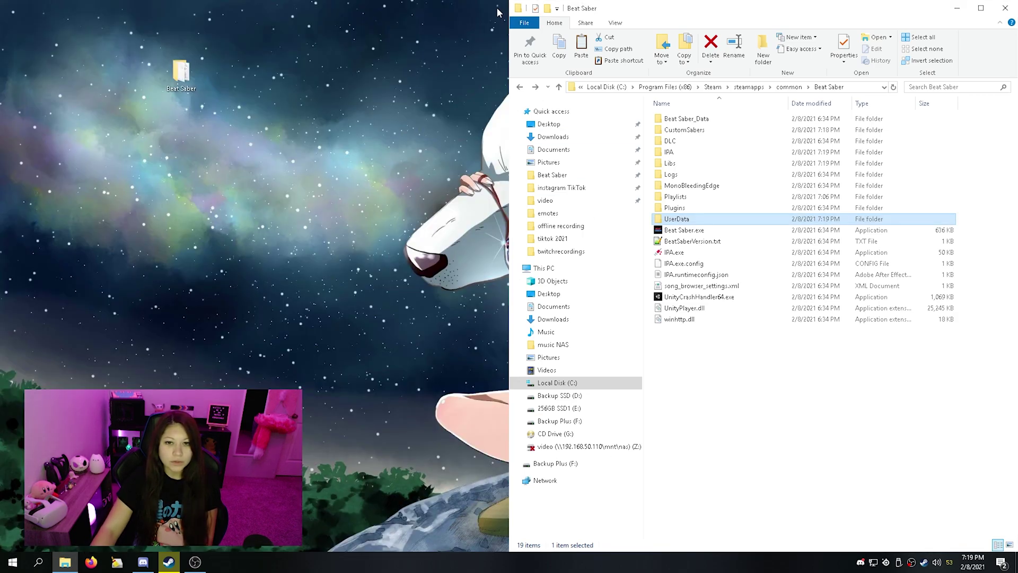
left_click(176, 565)
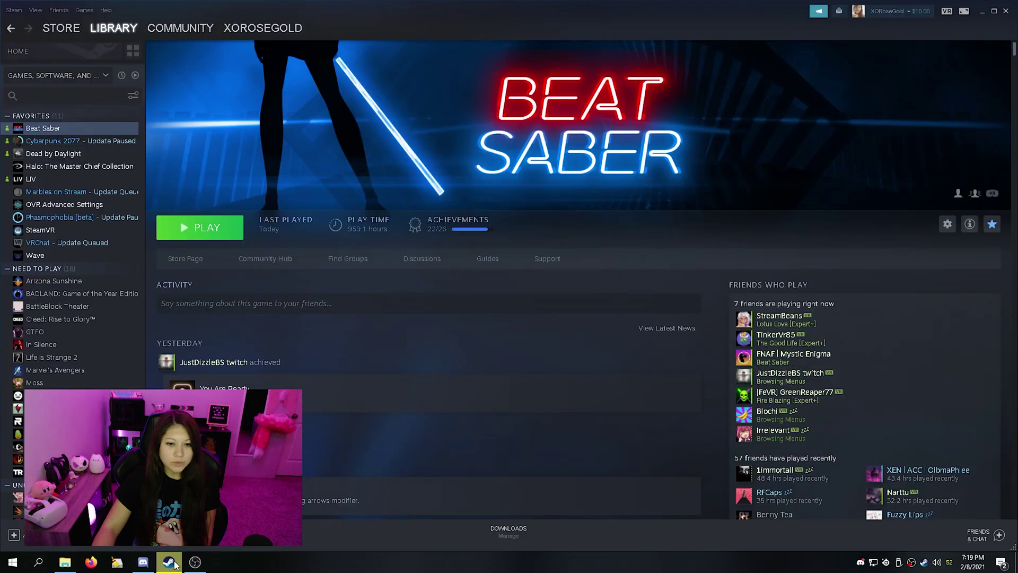
left_click(65, 563)
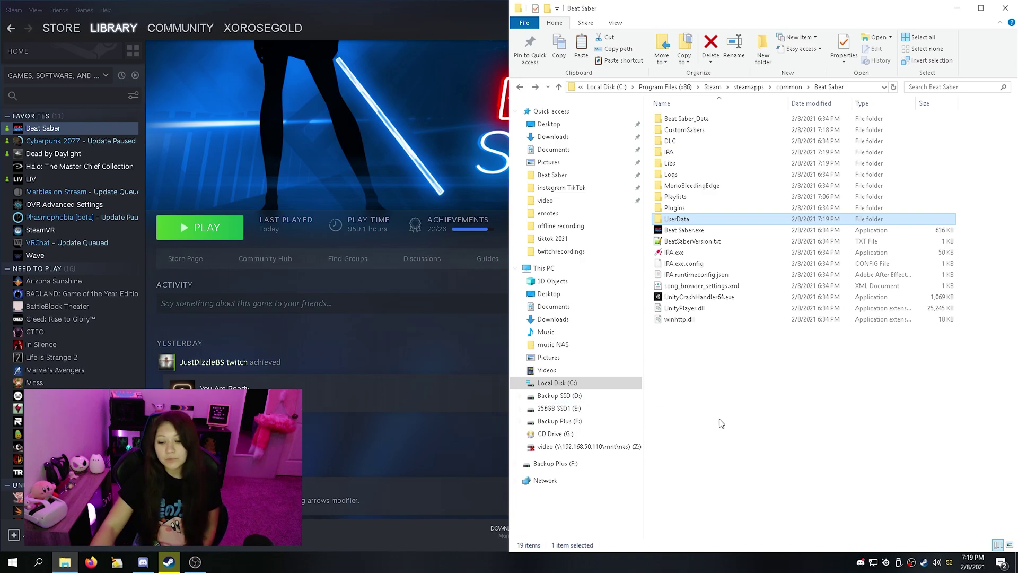
left_click(765, 429)
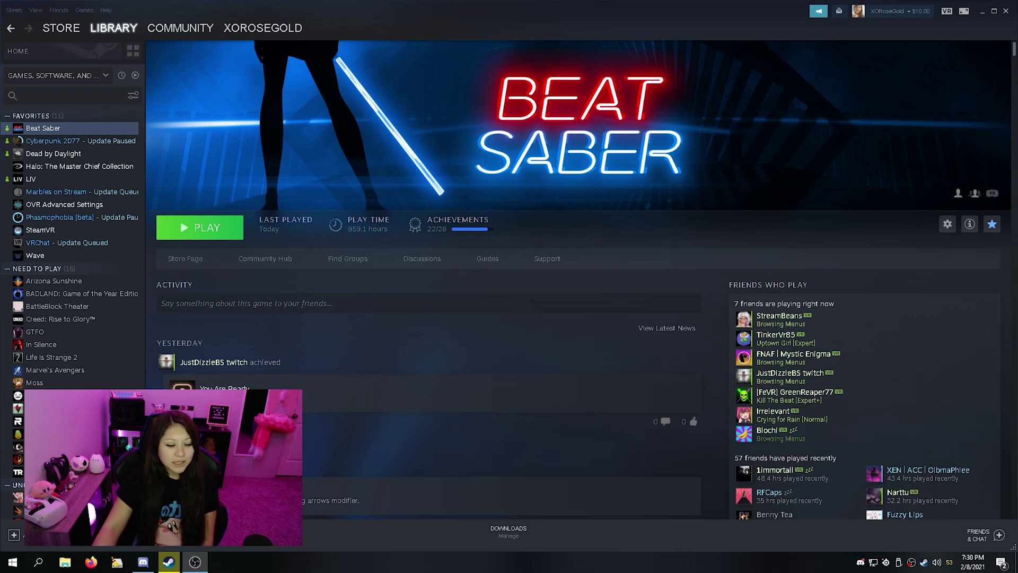
Copy all files and folders in the pinned Beat Saber game folder
left_click(64, 562)
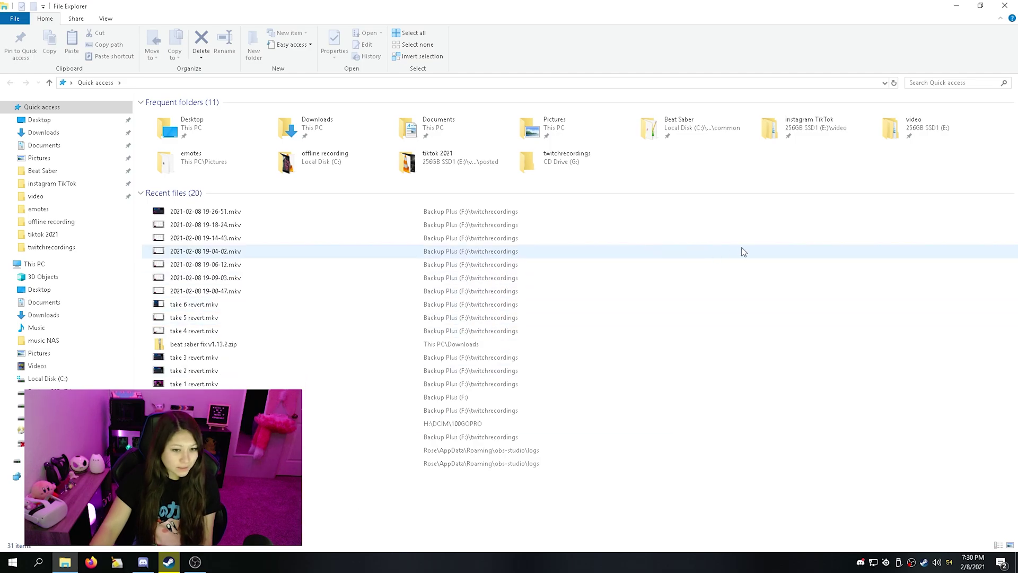
left_click(76, 175)
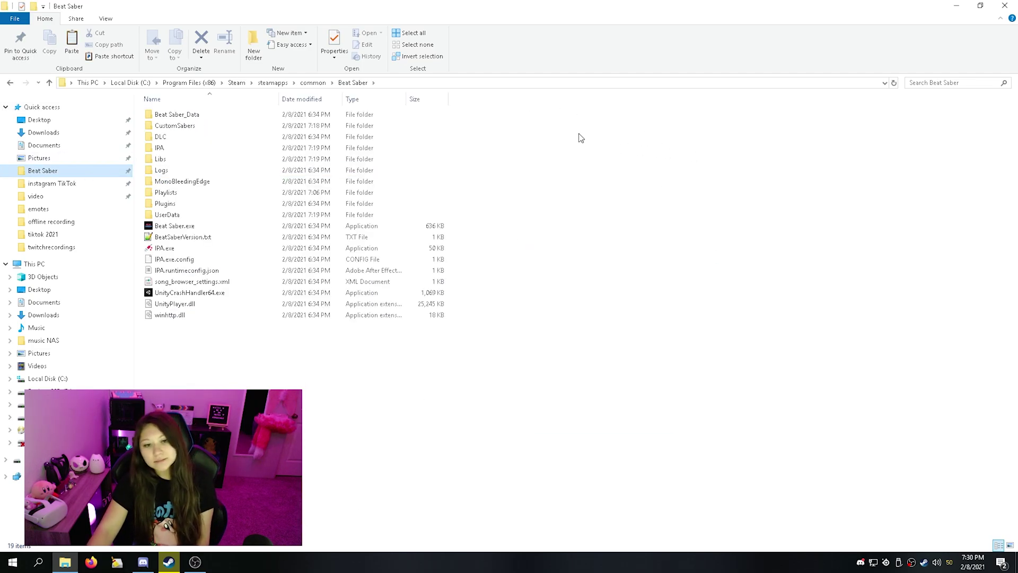
left_click_drag(665, 130, 509, 115)
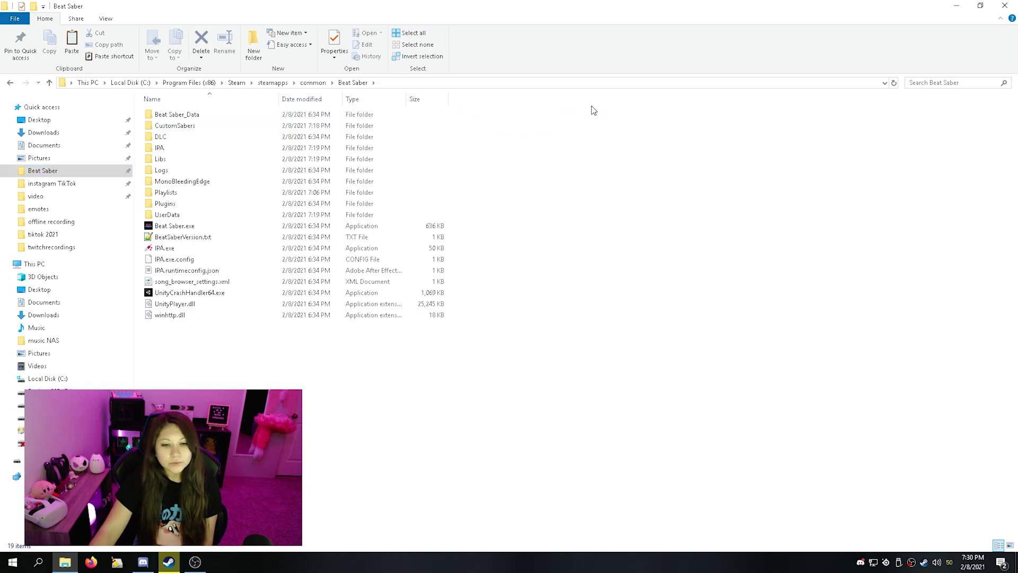
left_click_drag(595, 105, 225, 339)
right_click(238, 211)
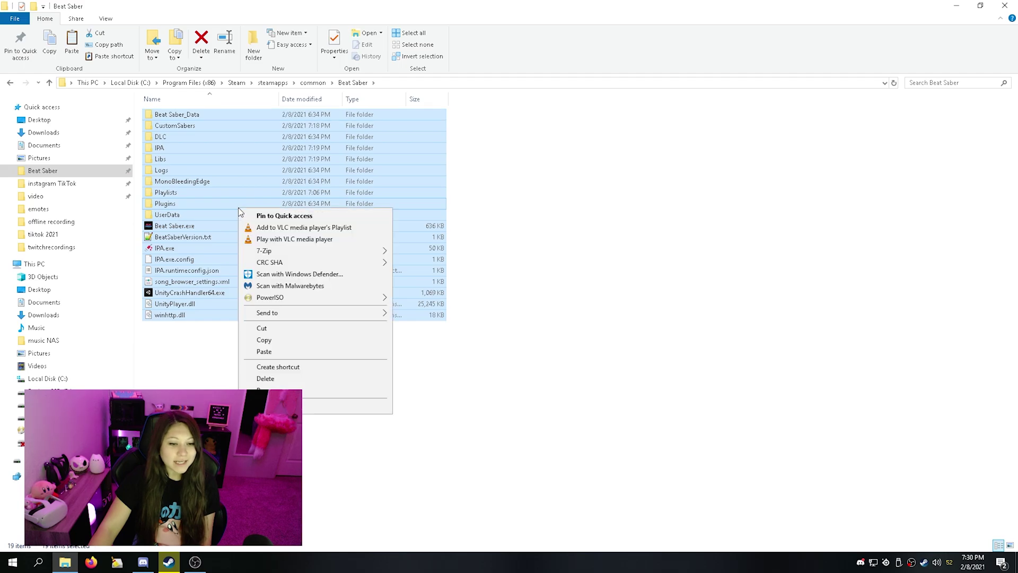
left_click(289, 341)
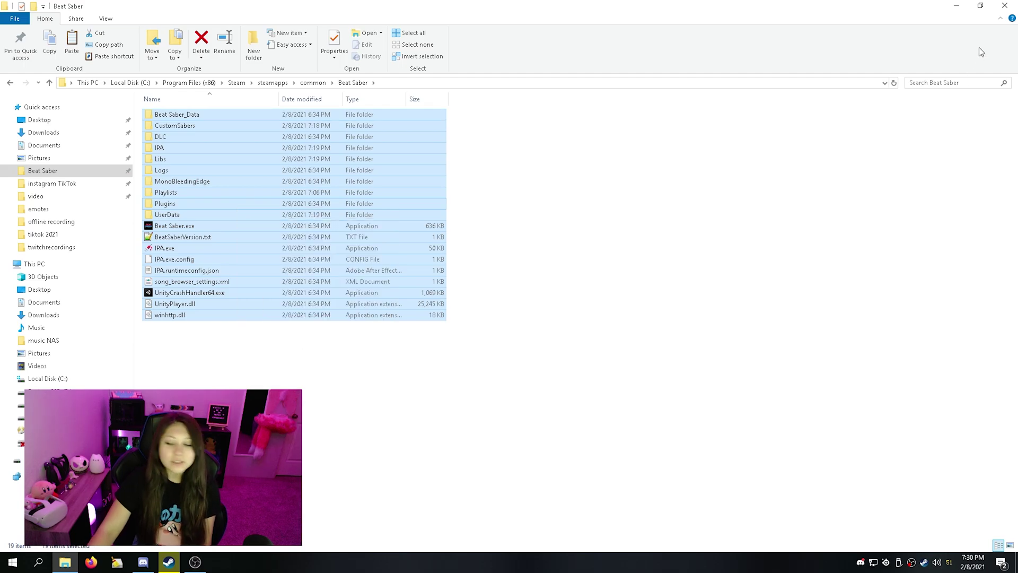
Minimize the game folder and Steam to the desktop, then restore the game folder window
left_click(956, 6)
left_click(982, 9)
right_click(923, 53)
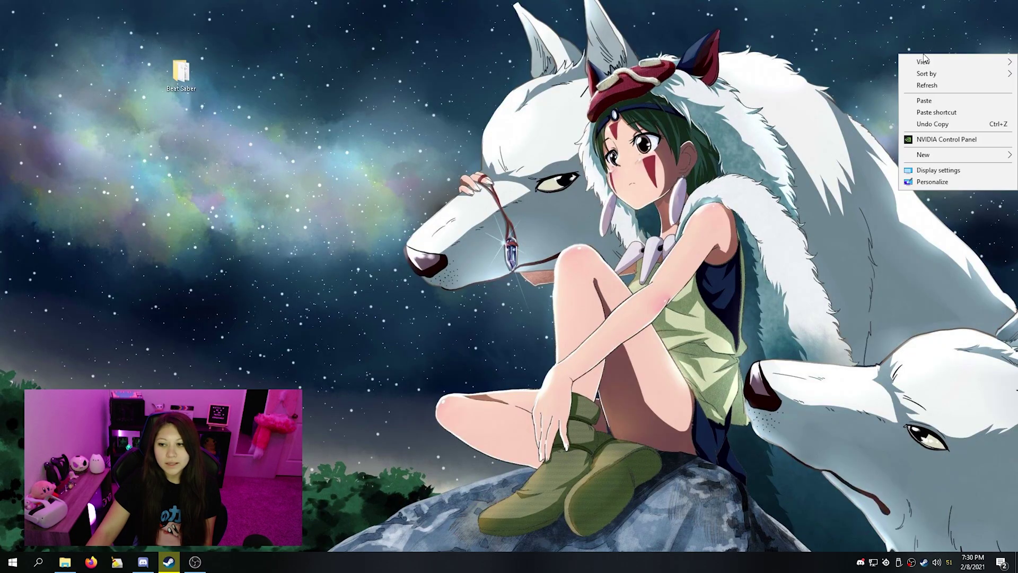
left_click(838, 105)
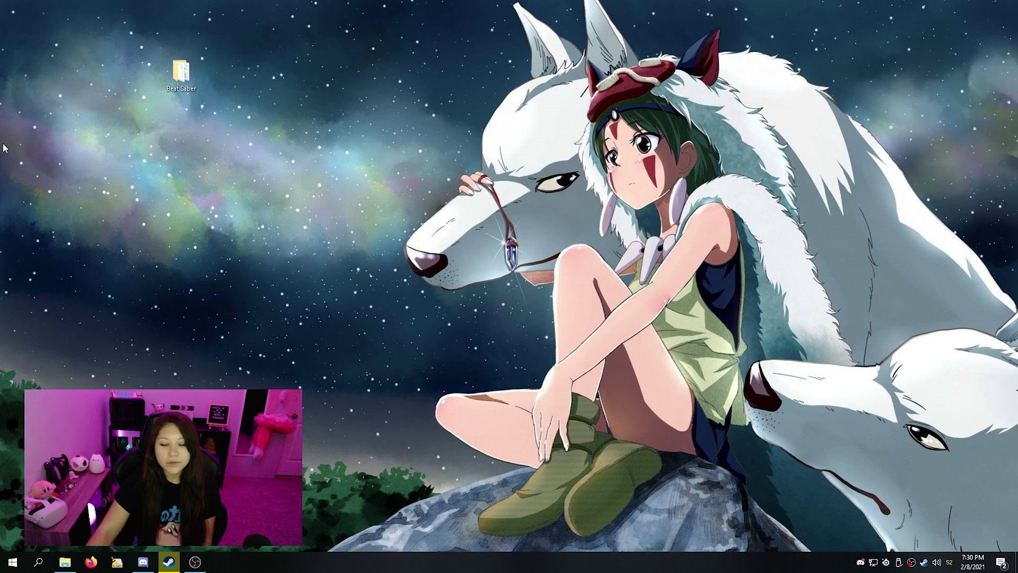
left_click(65, 562)
left_click(250, 364)
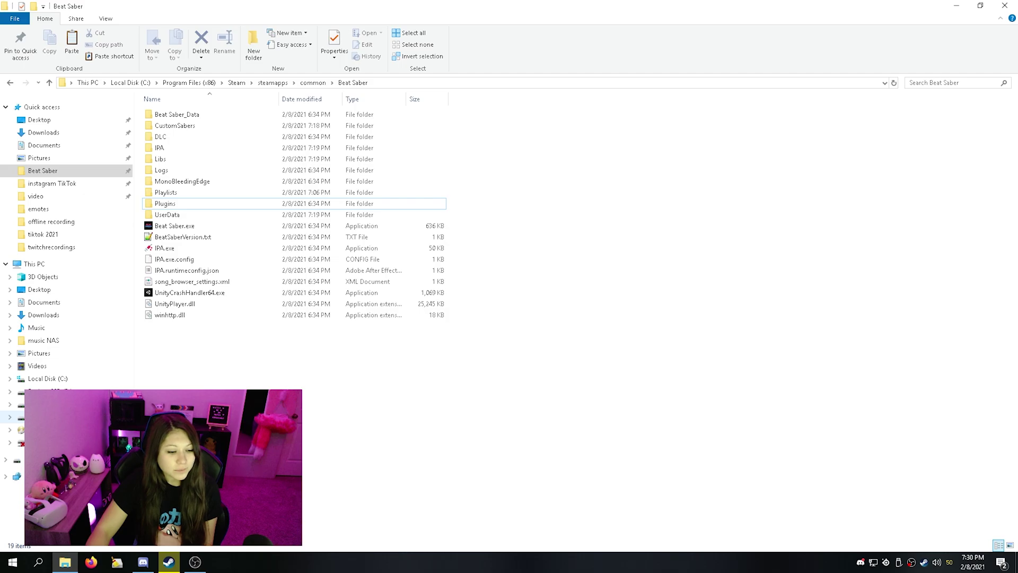
Browse Backup Plus (F:), then Backup SSD (D:), and open the 'beat saber back up' folder
left_click(48, 417)
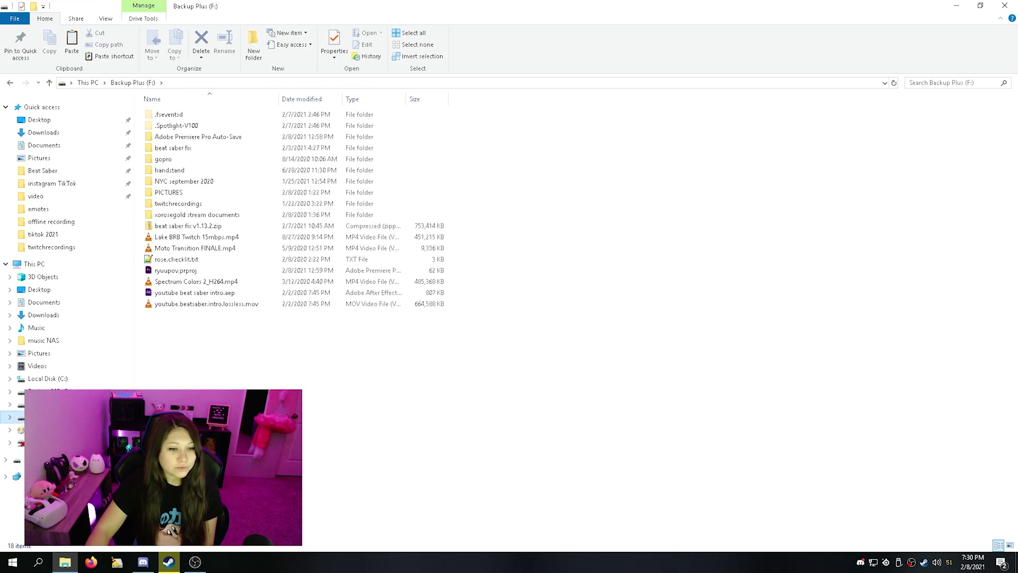
left_click(48, 392)
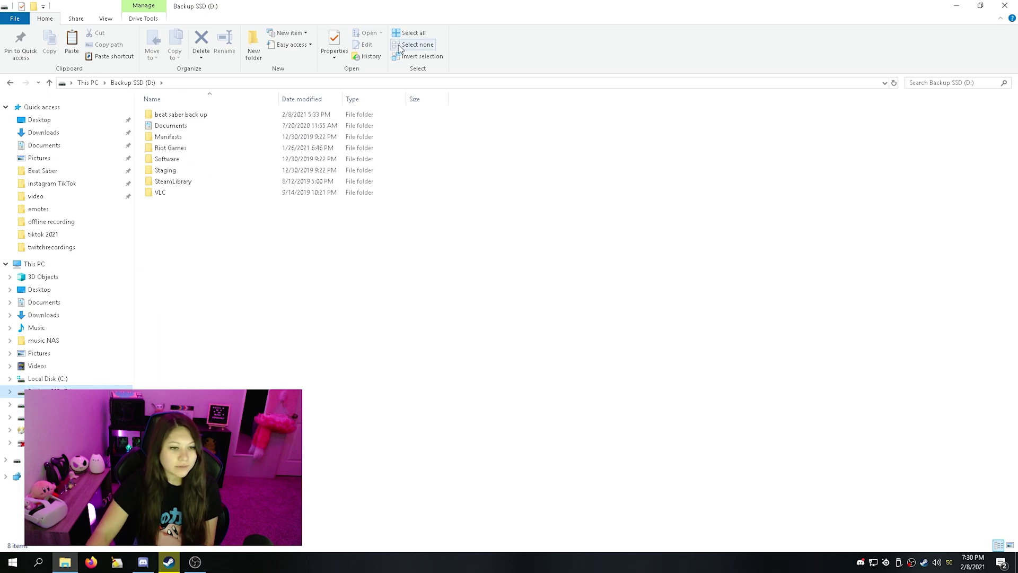
double_click(215, 119)
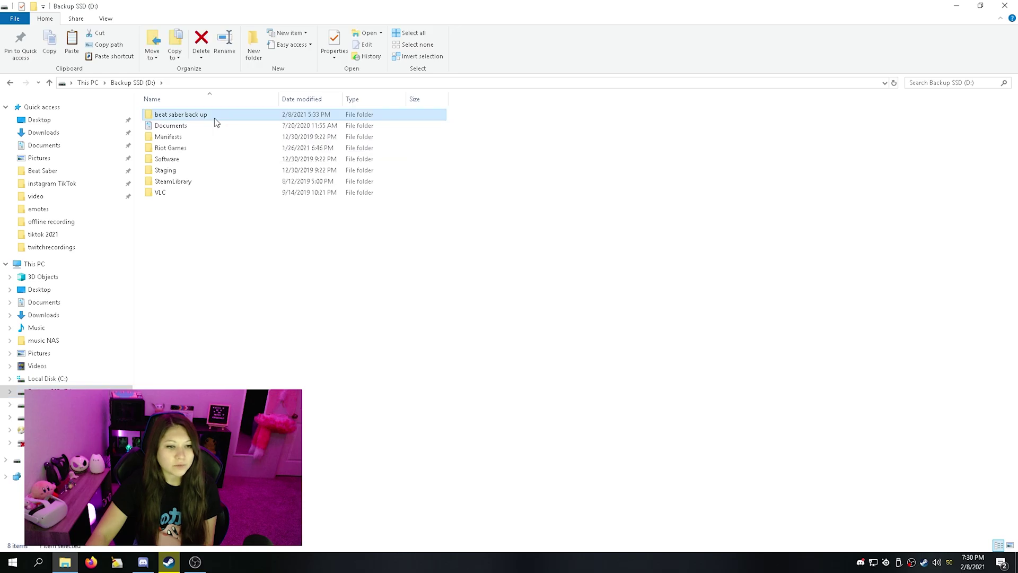
left_click(614, 149)
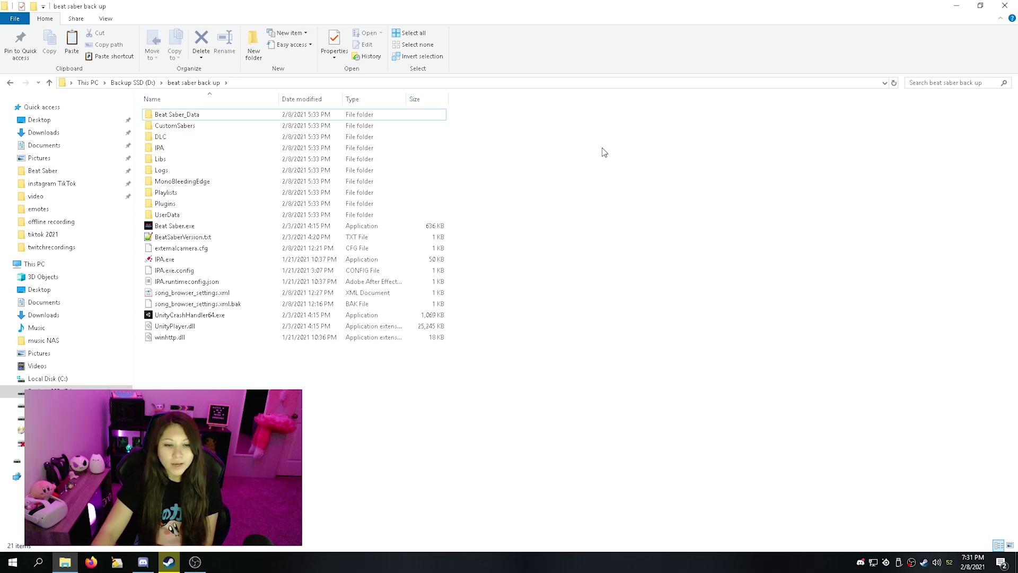
Copy all 12,107 items in the 'beat saber back up' folder
left_click_drag(595, 110, 230, 382)
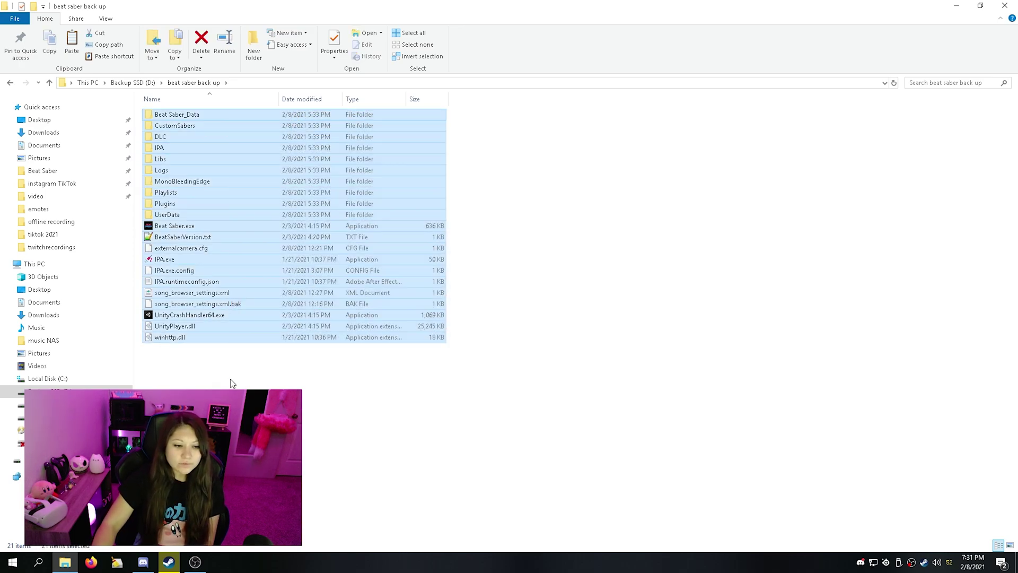
right_click(243, 251)
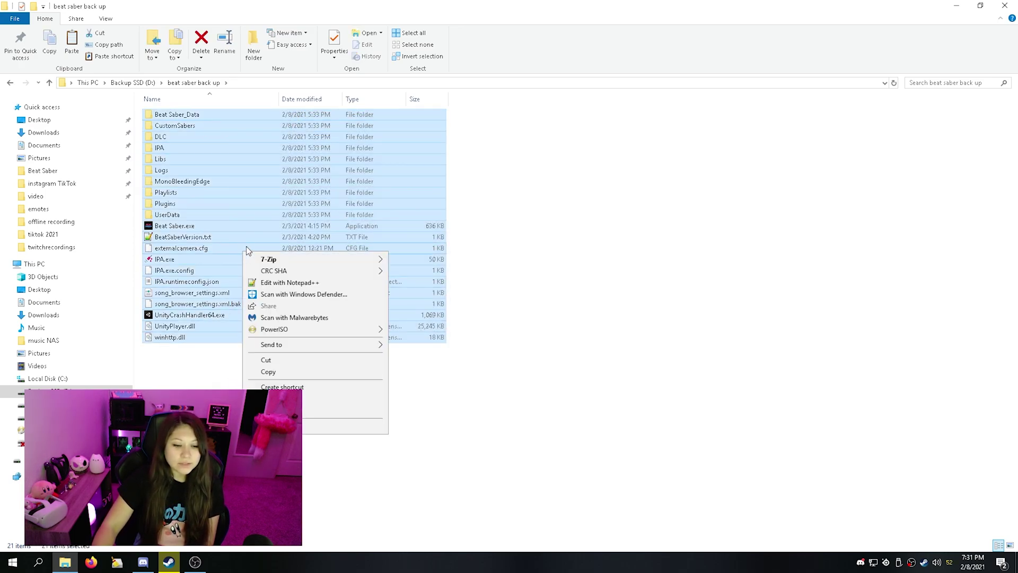
left_click(294, 371)
left_click(593, 413)
Delete everything in the game's Beat Saber folder and paste the backup into it
left_click(42, 171)
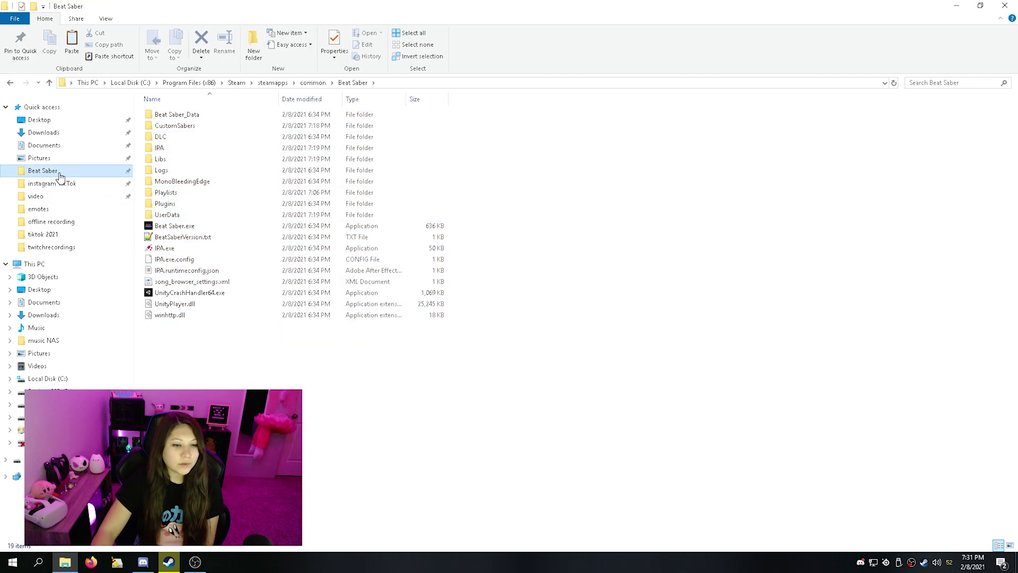
left_click_drag(449, 411, 365, 85)
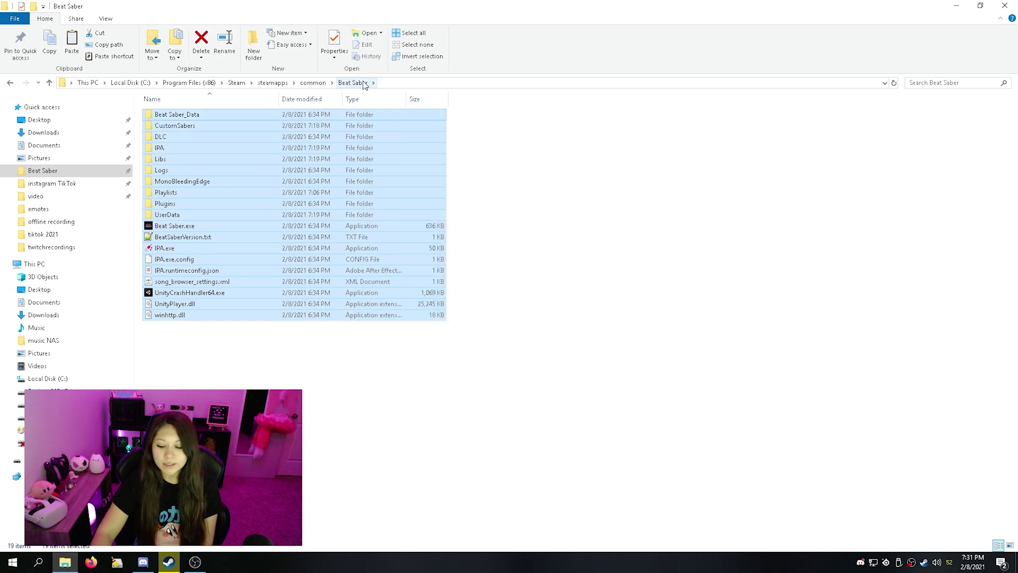
key("Delete")
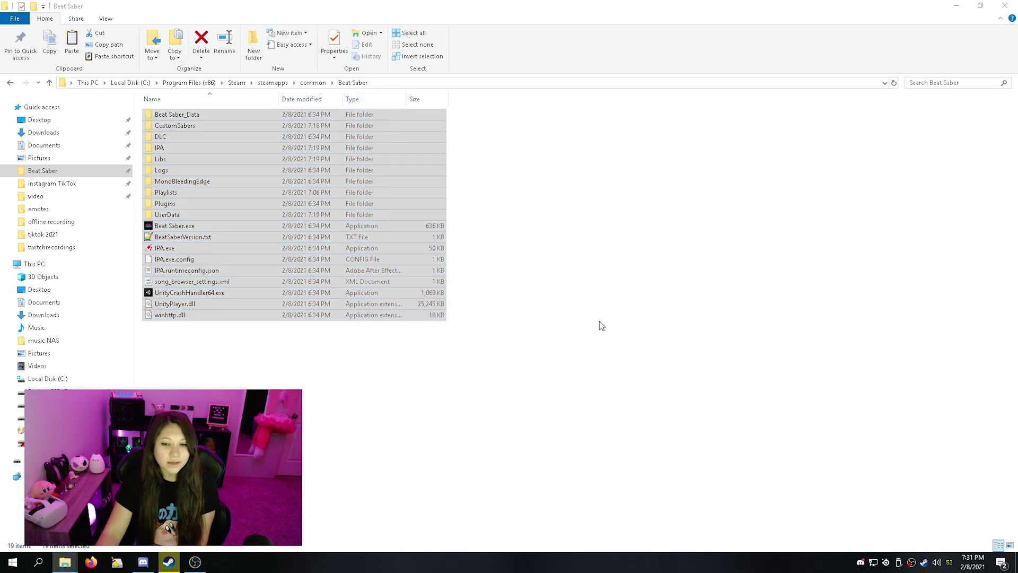
right_click(268, 150)
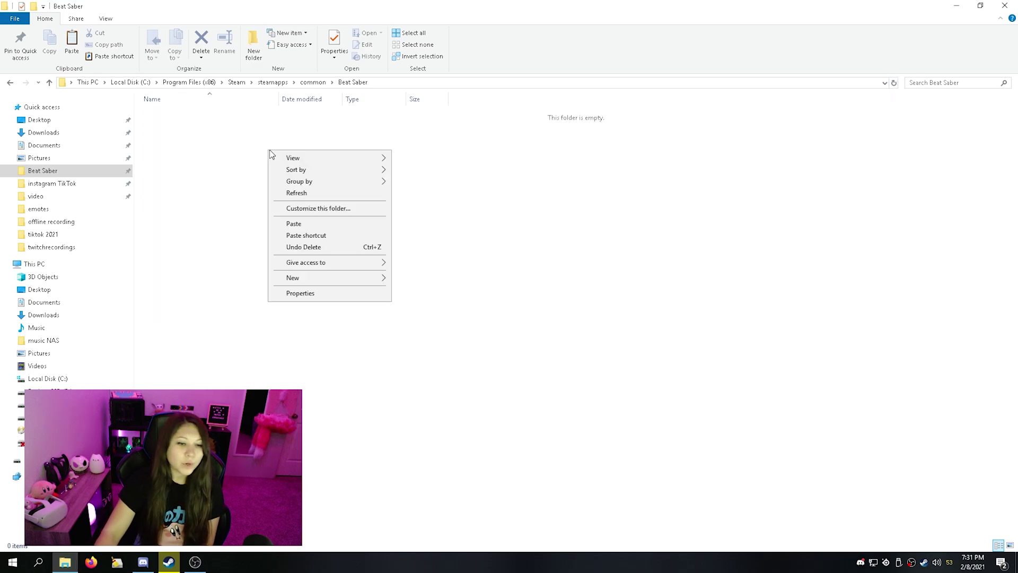
left_click(311, 225)
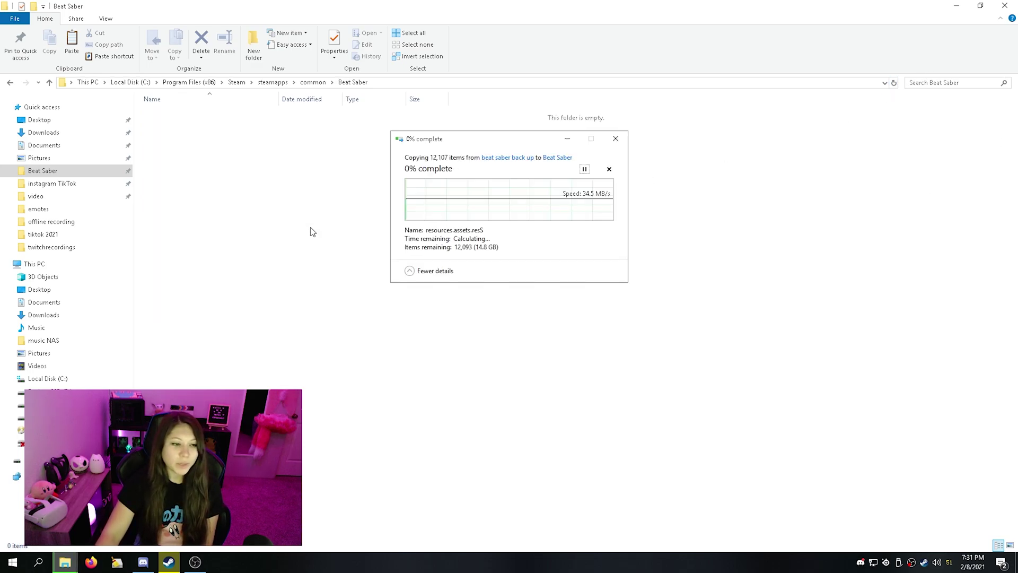